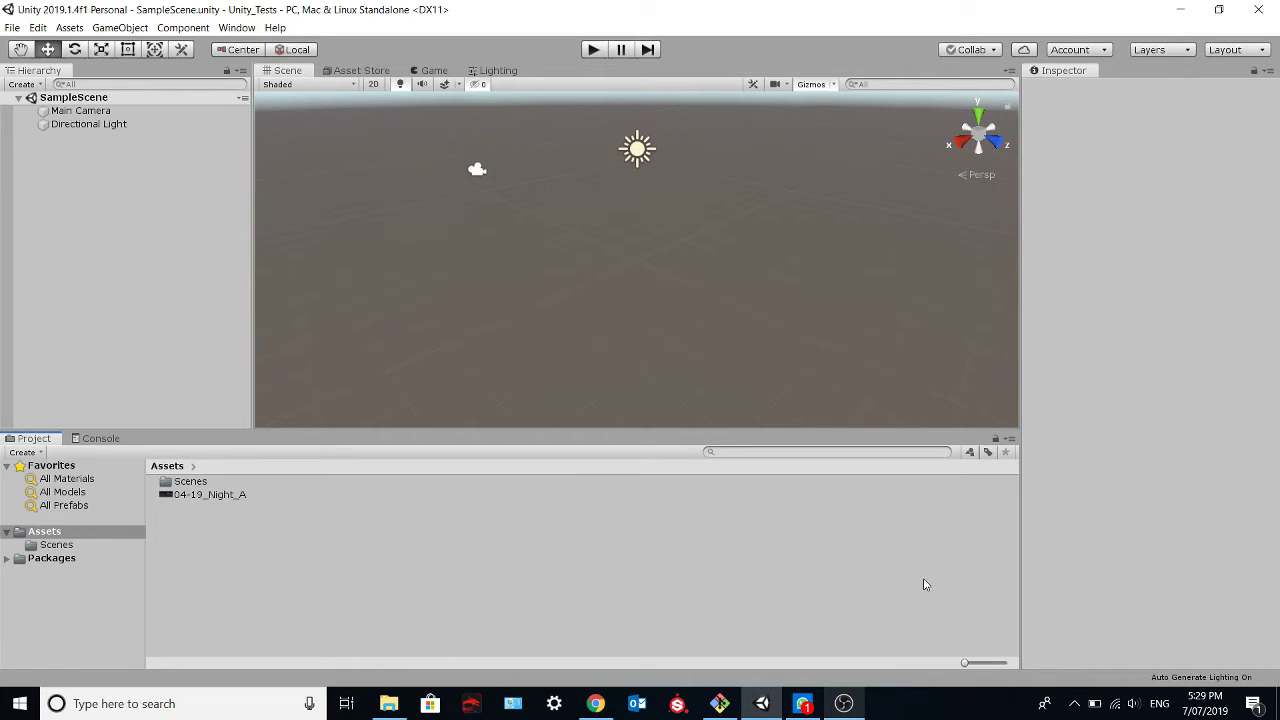
Step: Switch to Chrome, browse the HDR panoramas on noemotionhdrs.net, and open the Evening HDR page
click(595, 703)
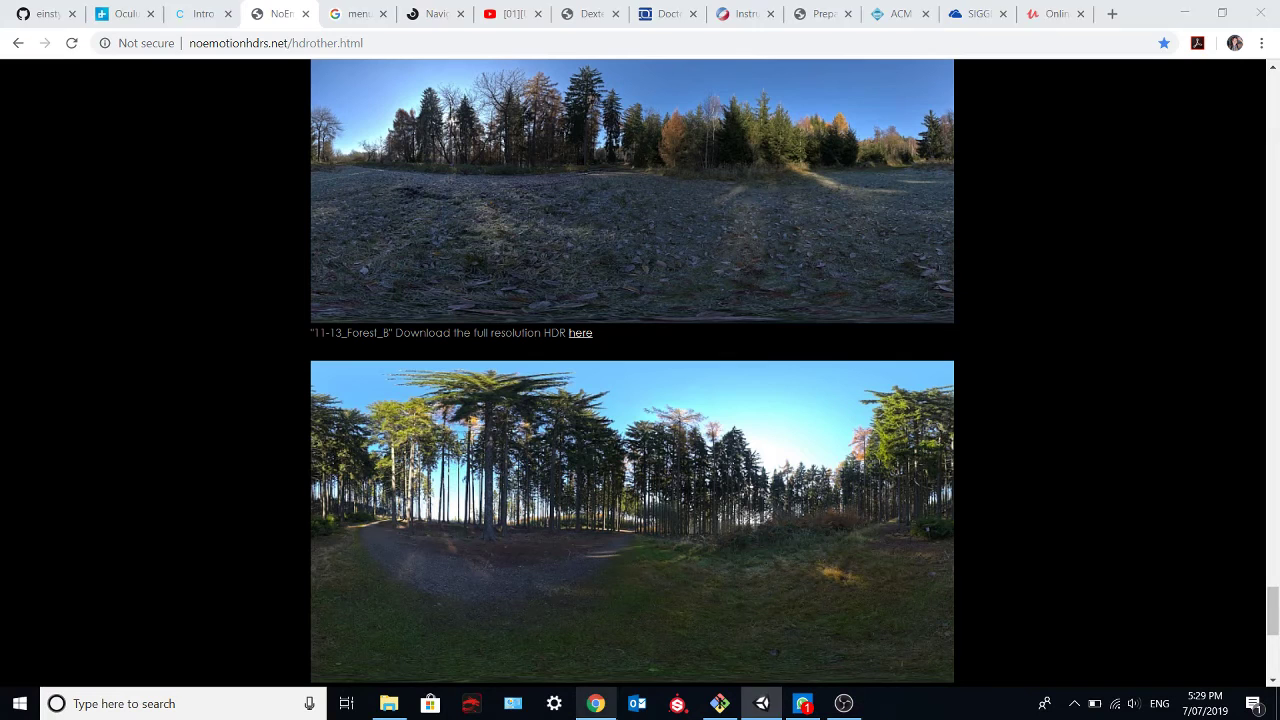
click(363, 50)
click(220, 186)
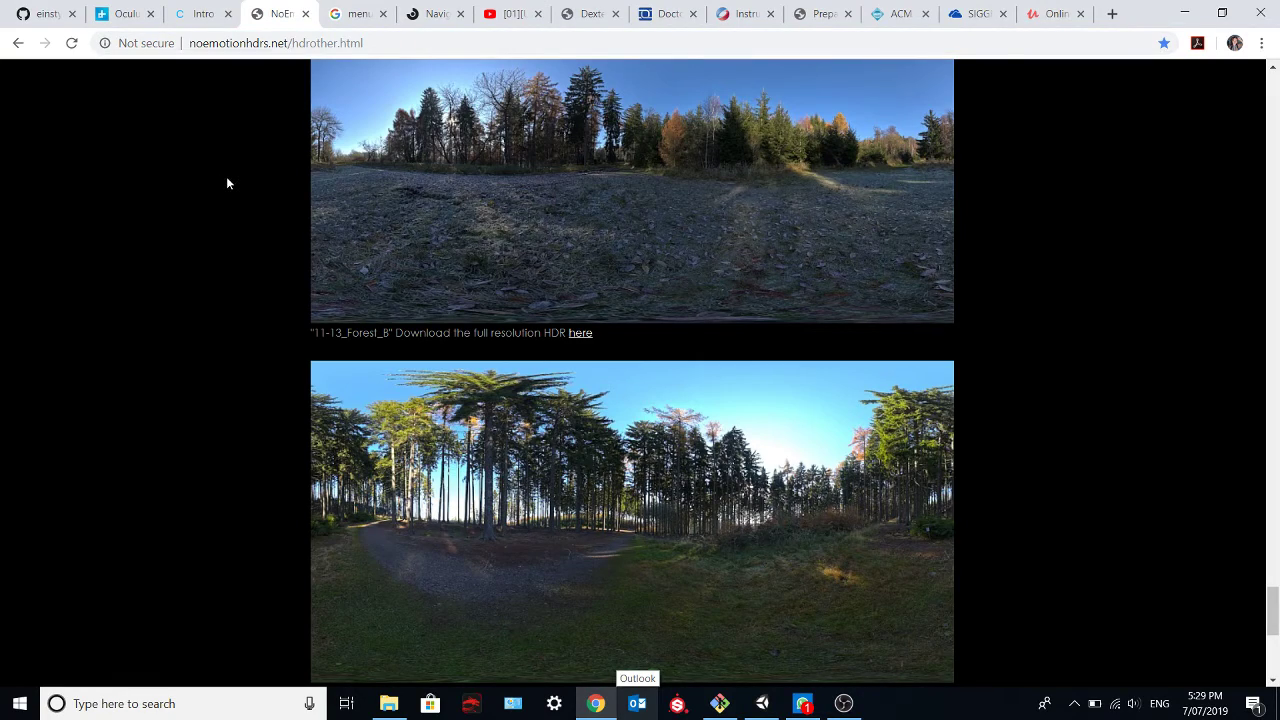
scroll(484, 270, down, 5)
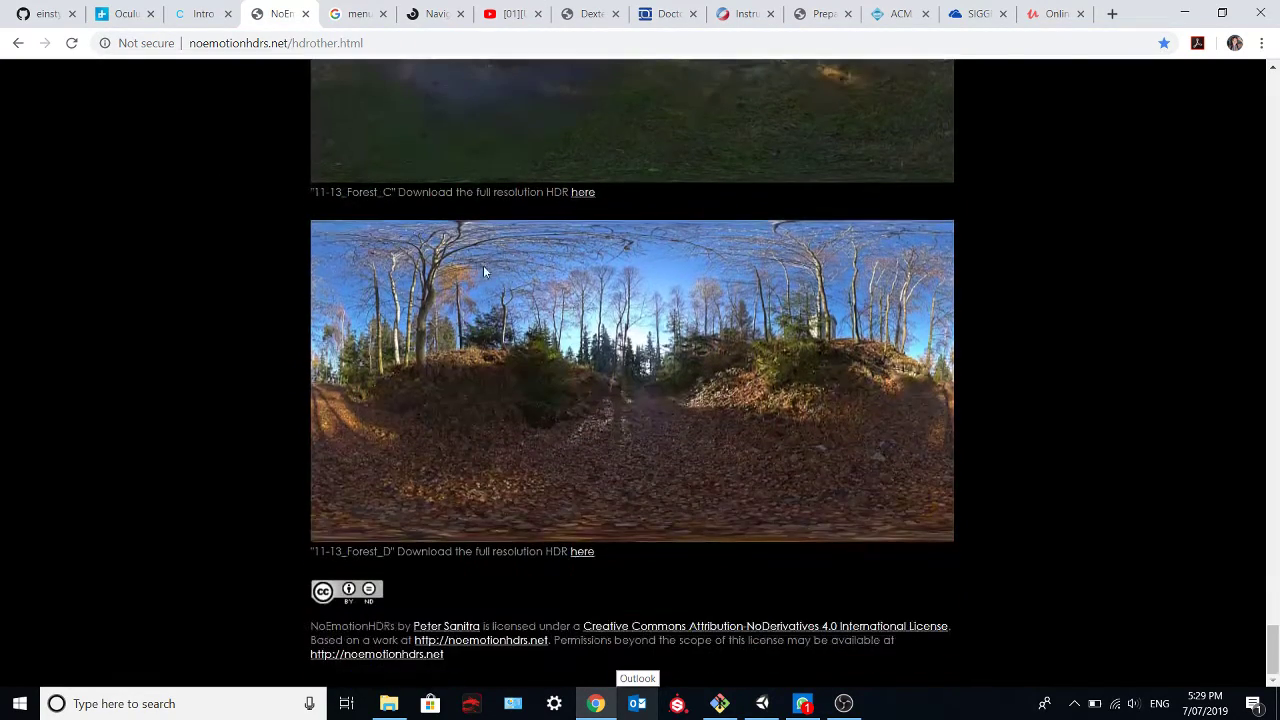
scroll(670, 495, up, 20)
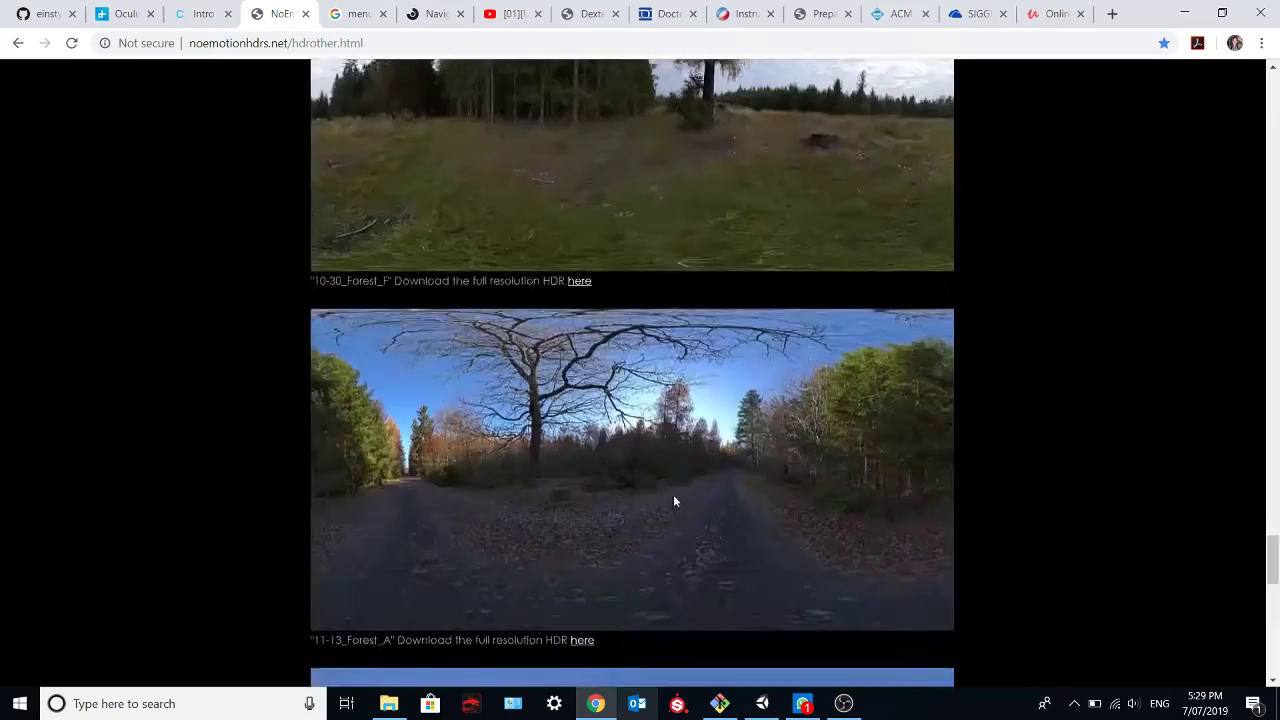
scroll(672, 490, up, 20)
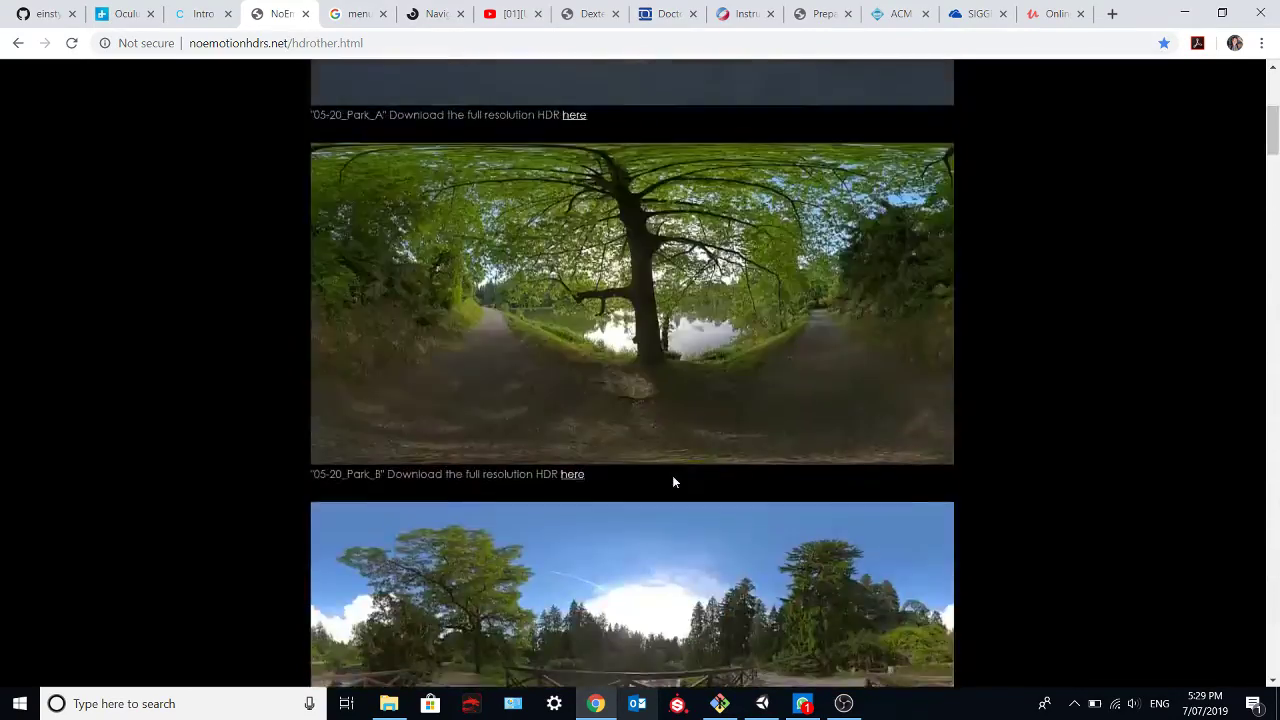
scroll(672, 482, up, 4)
click(436, 180)
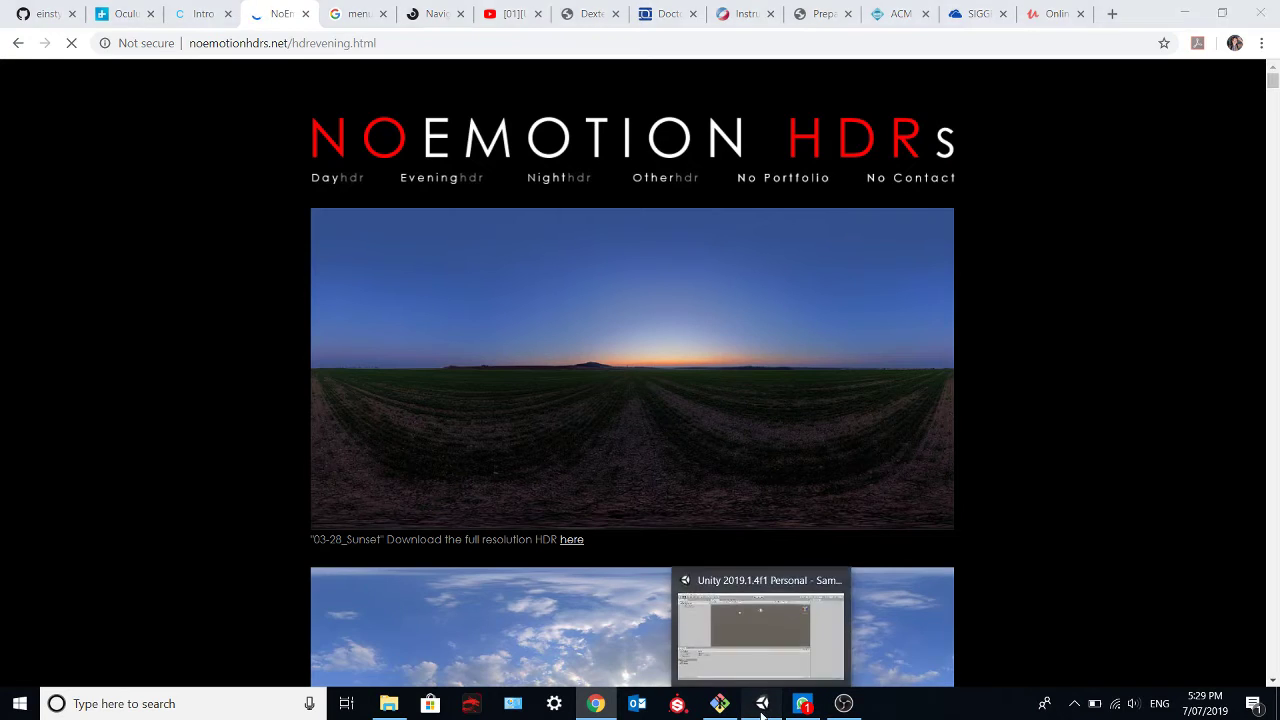
Step: Switch to Unity and apply Cube as the texture shape of the 04-19_Night_A image
click(667, 593)
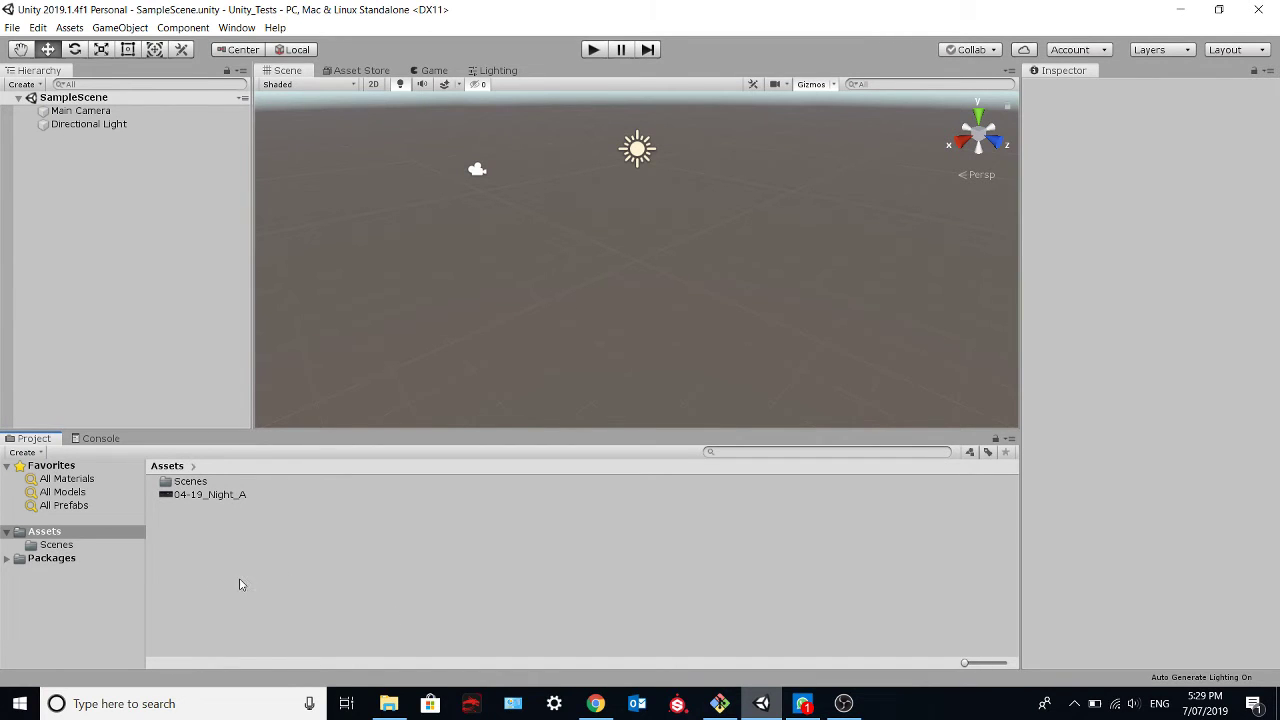
click(217, 499)
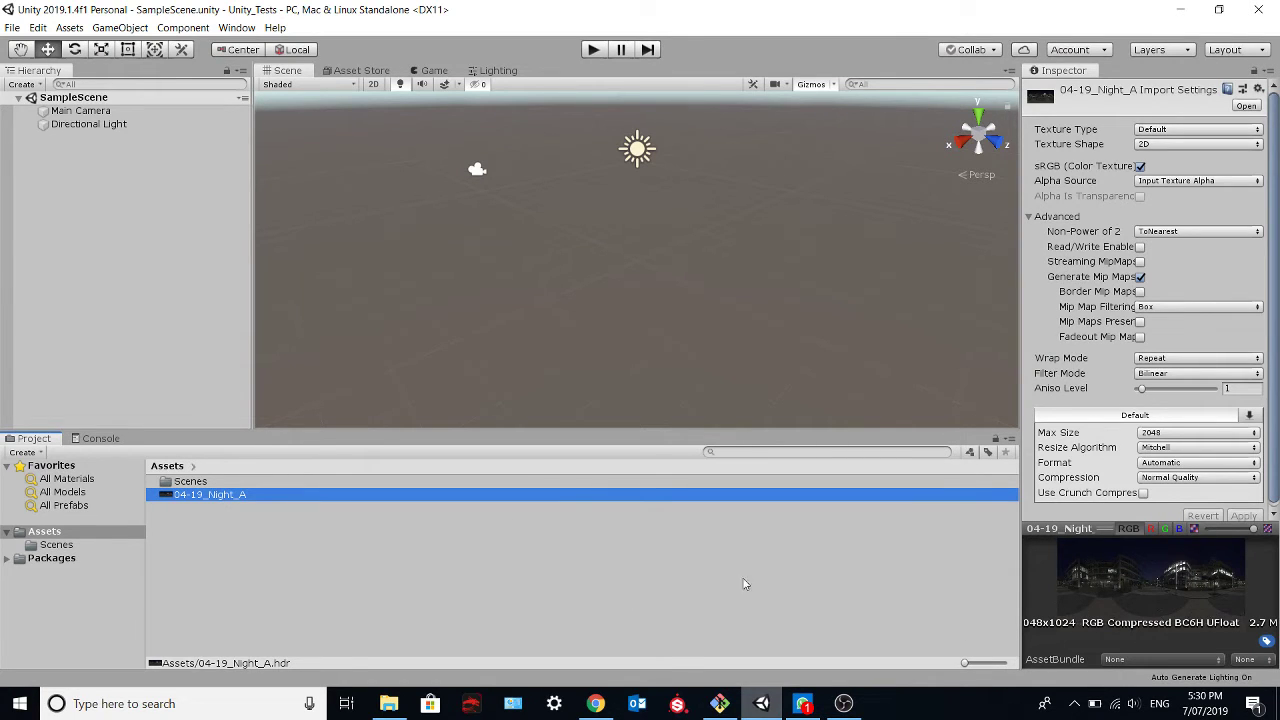
click(1213, 146)
click(1169, 177)
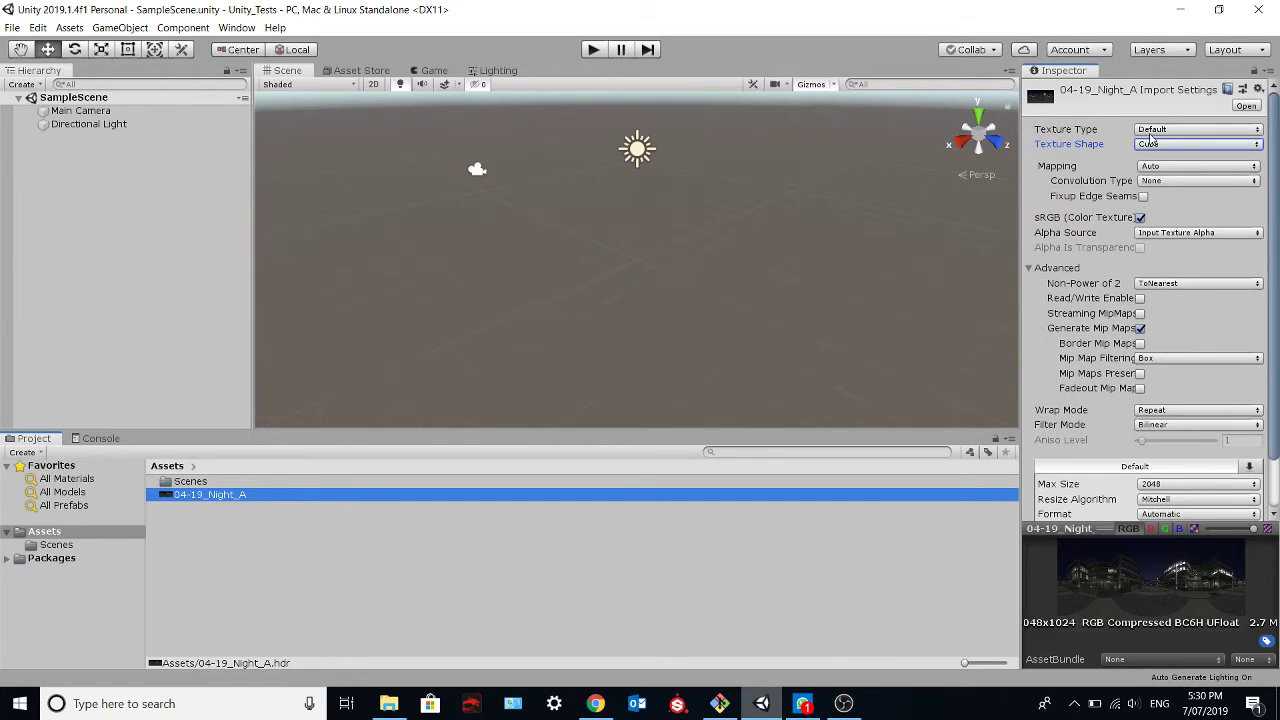
scroll(1257, 468, down, 2)
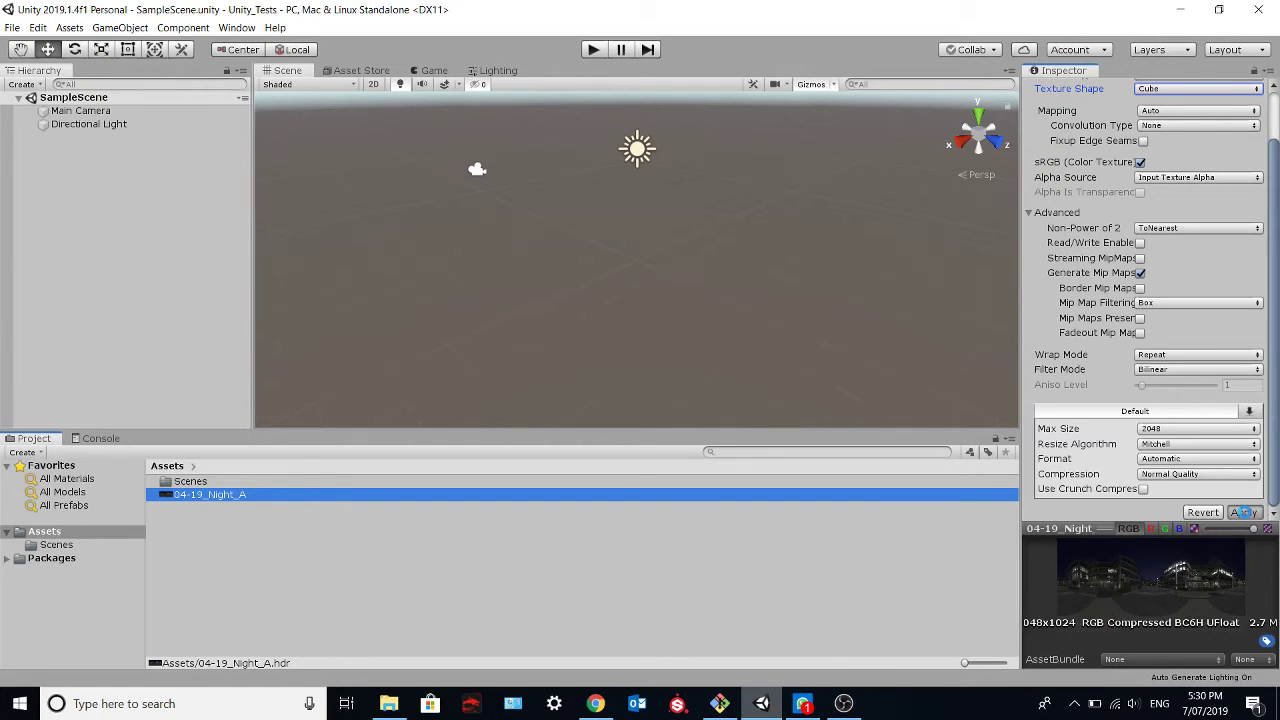
click(1243, 512)
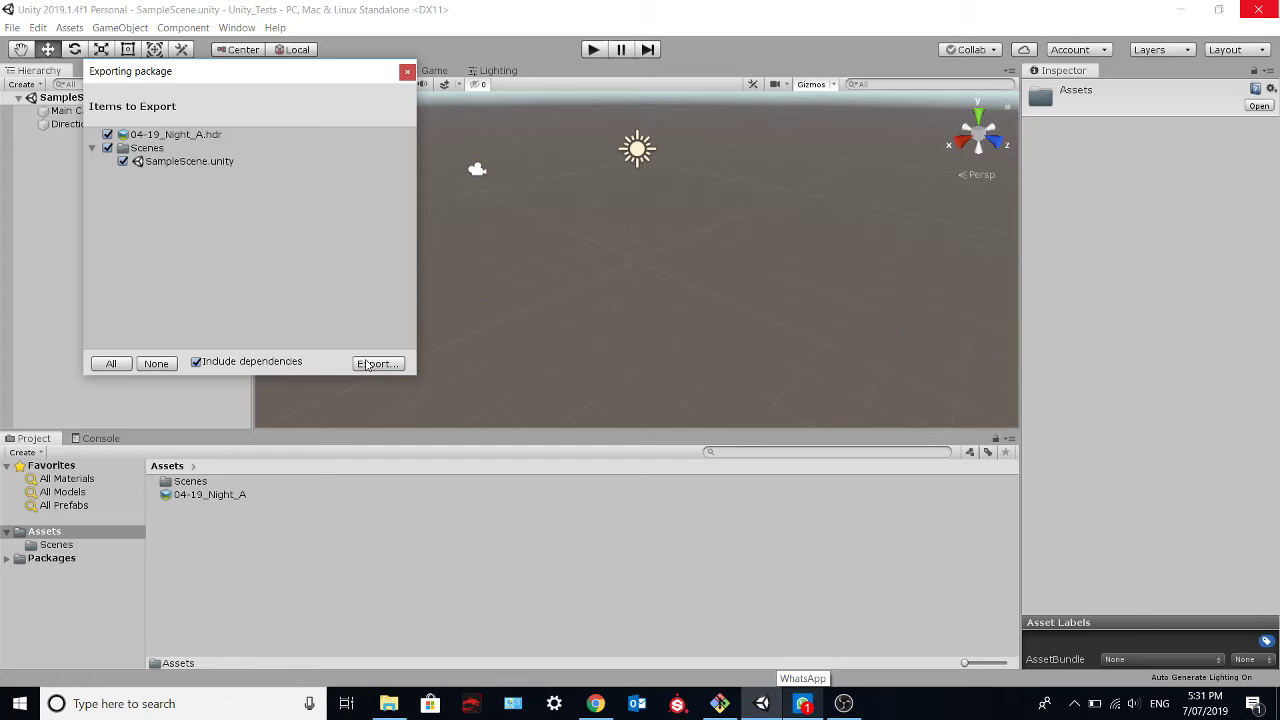
Step: Dismiss the package export dialog and create a new material named Skybox in the Assets folder
click(407, 71)
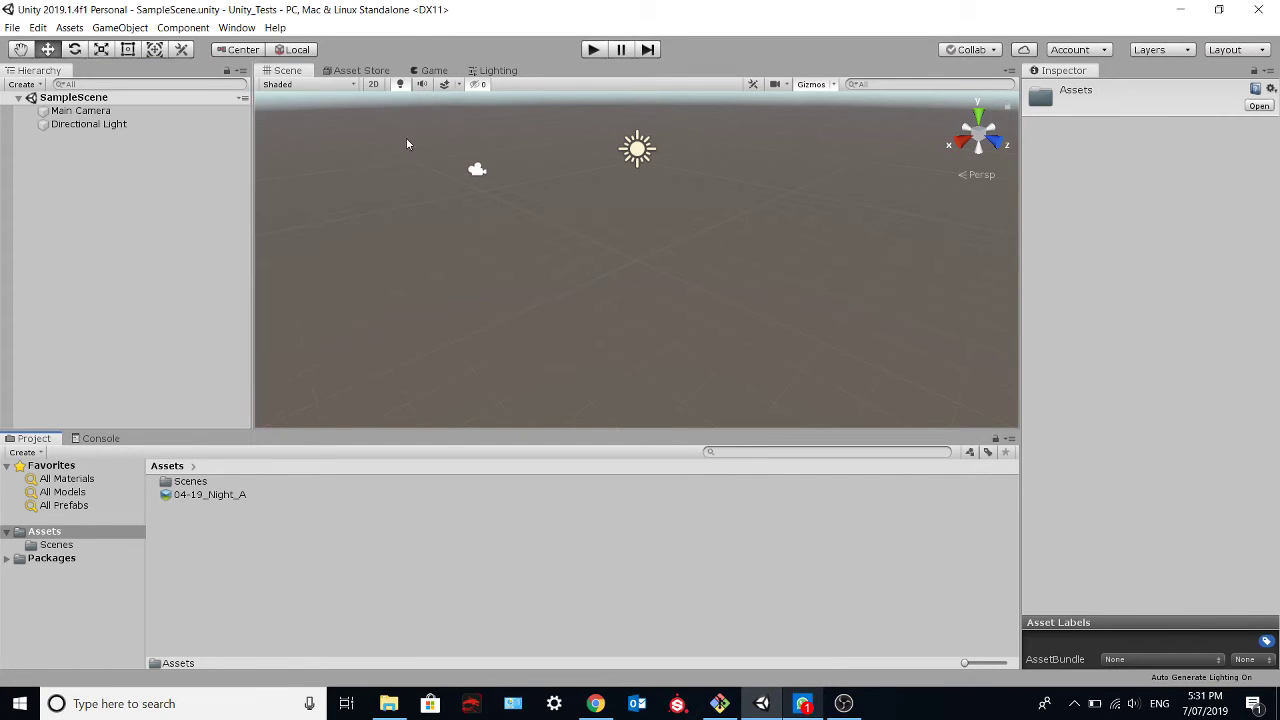
click(211, 495)
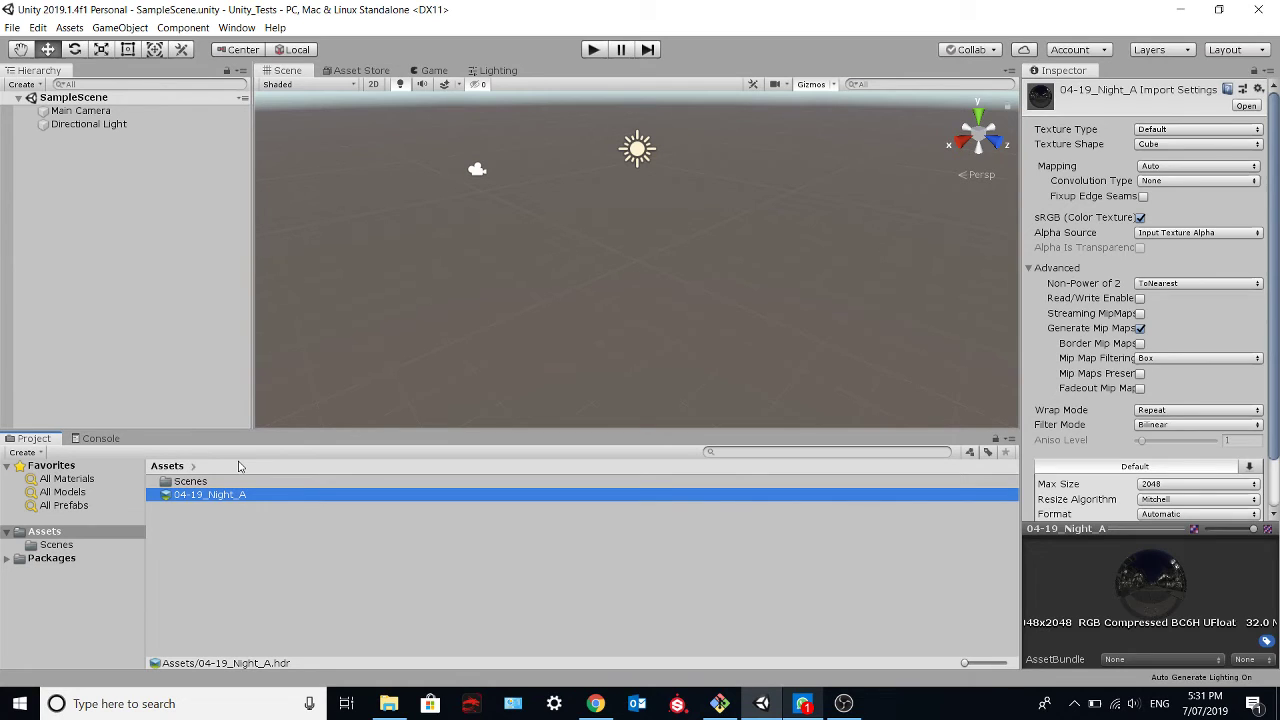
right_click(281, 577)
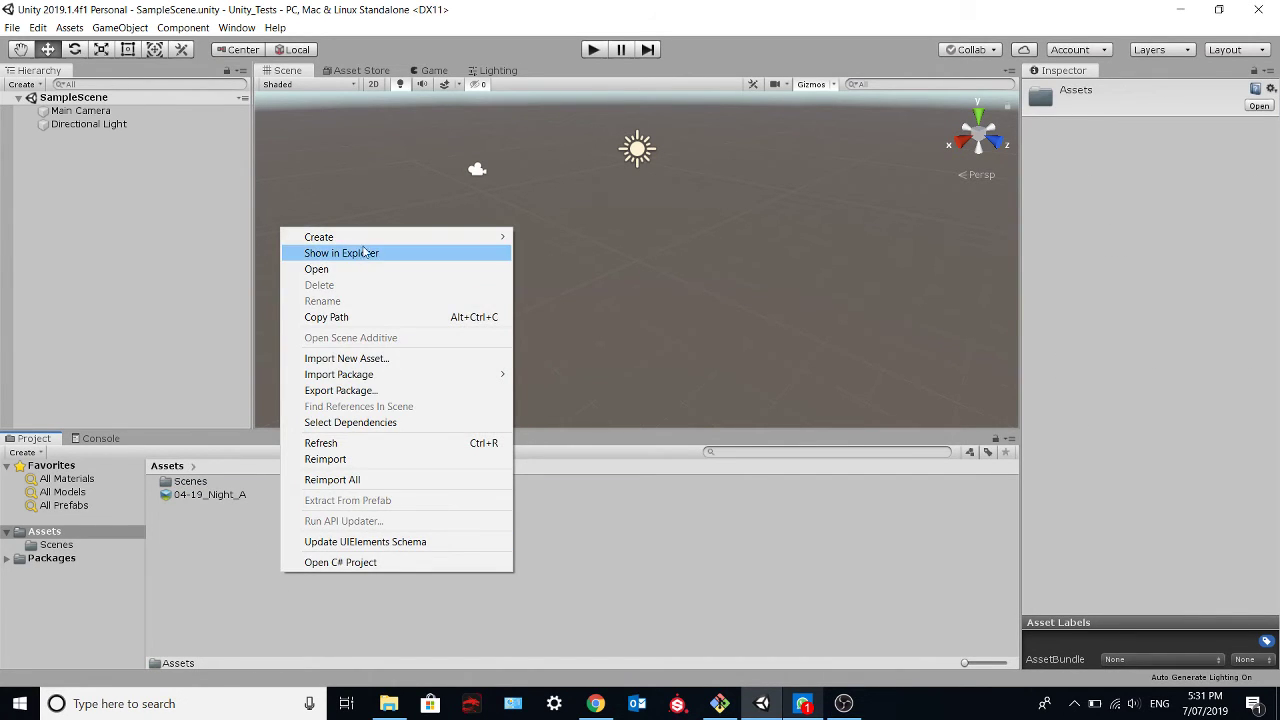
mouse_move(366, 240)
click(624, 343)
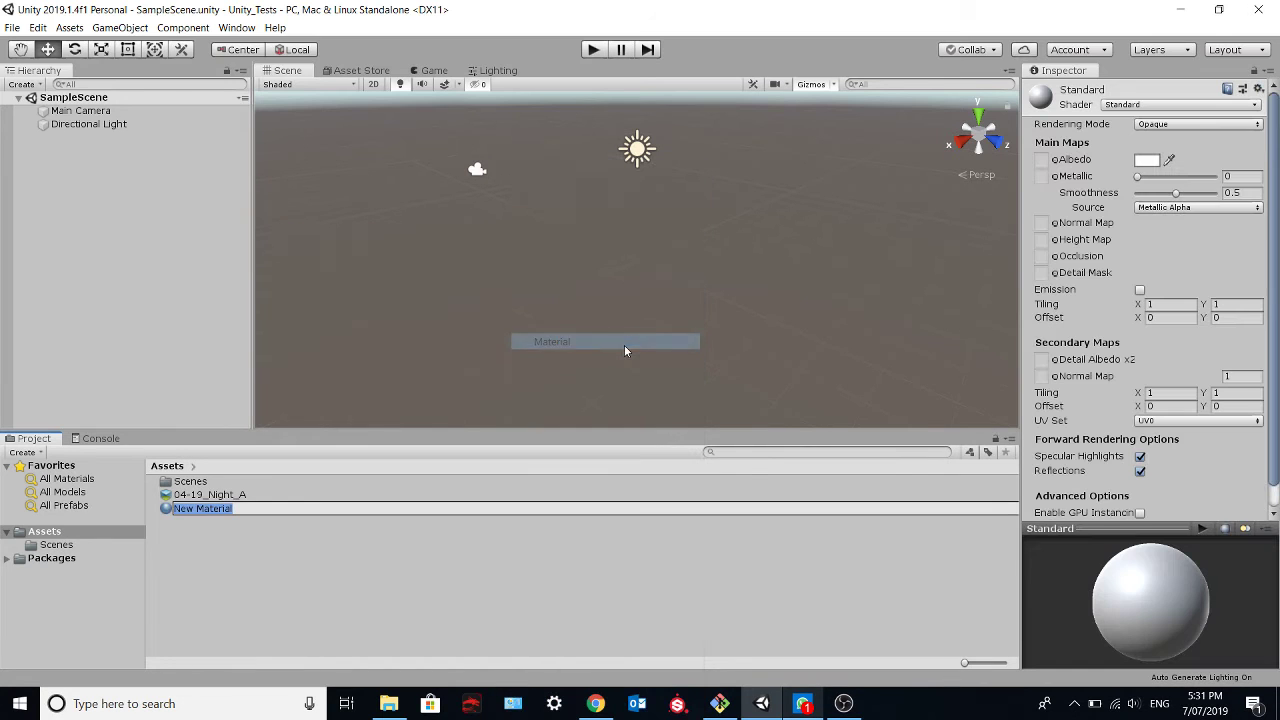
text(Skybox)
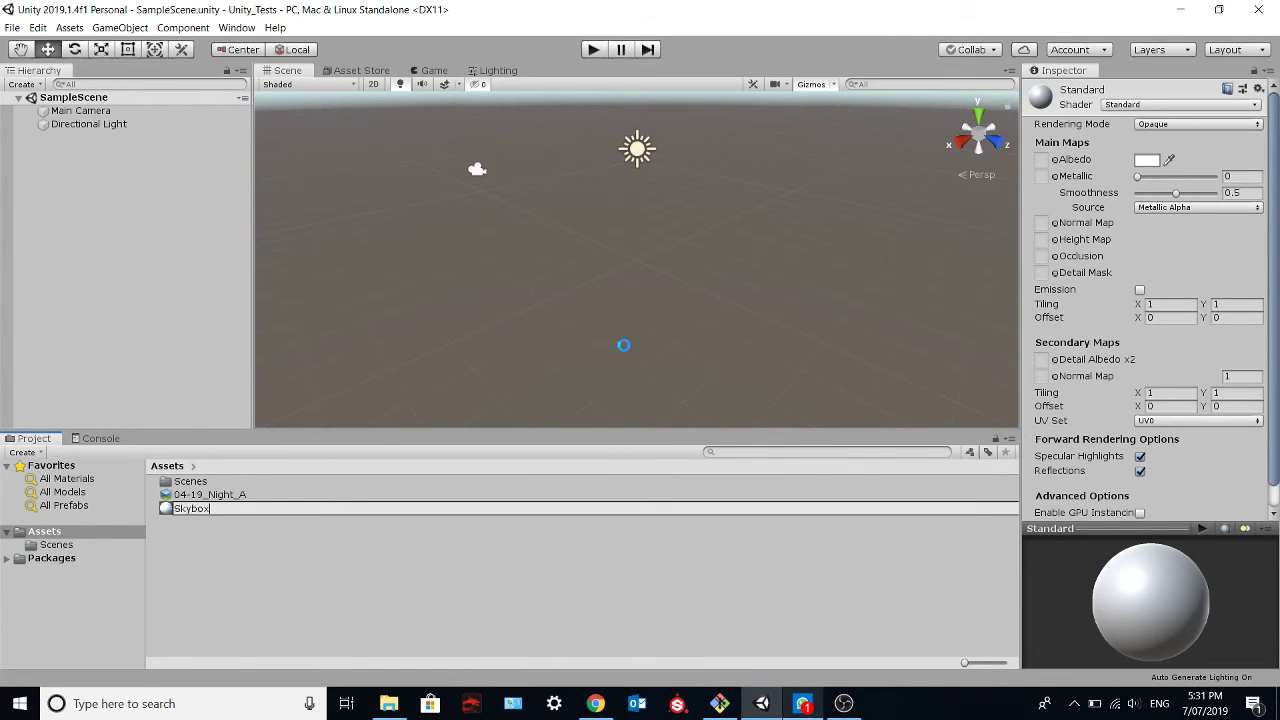
key(Return)
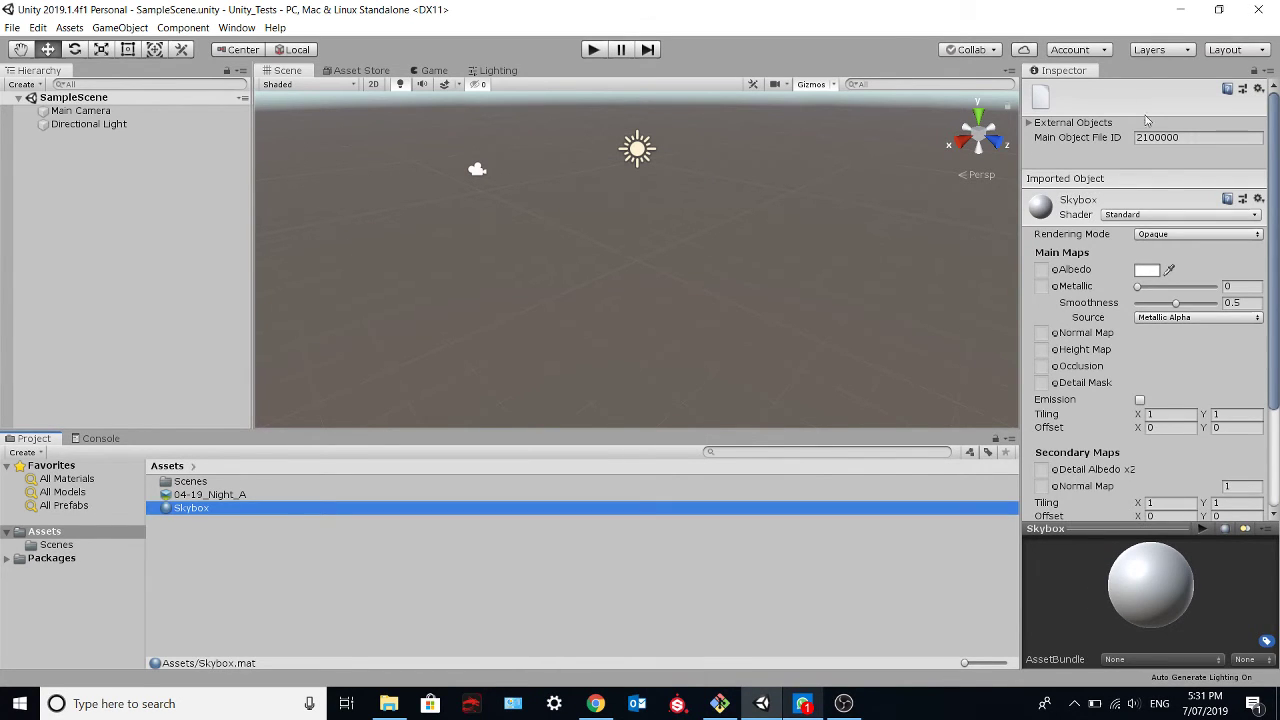
Step: Set the Skybox material's shader to Skybox/Cubemap and assign the 04-19_Night_A texture as its cubemap
click(1117, 216)
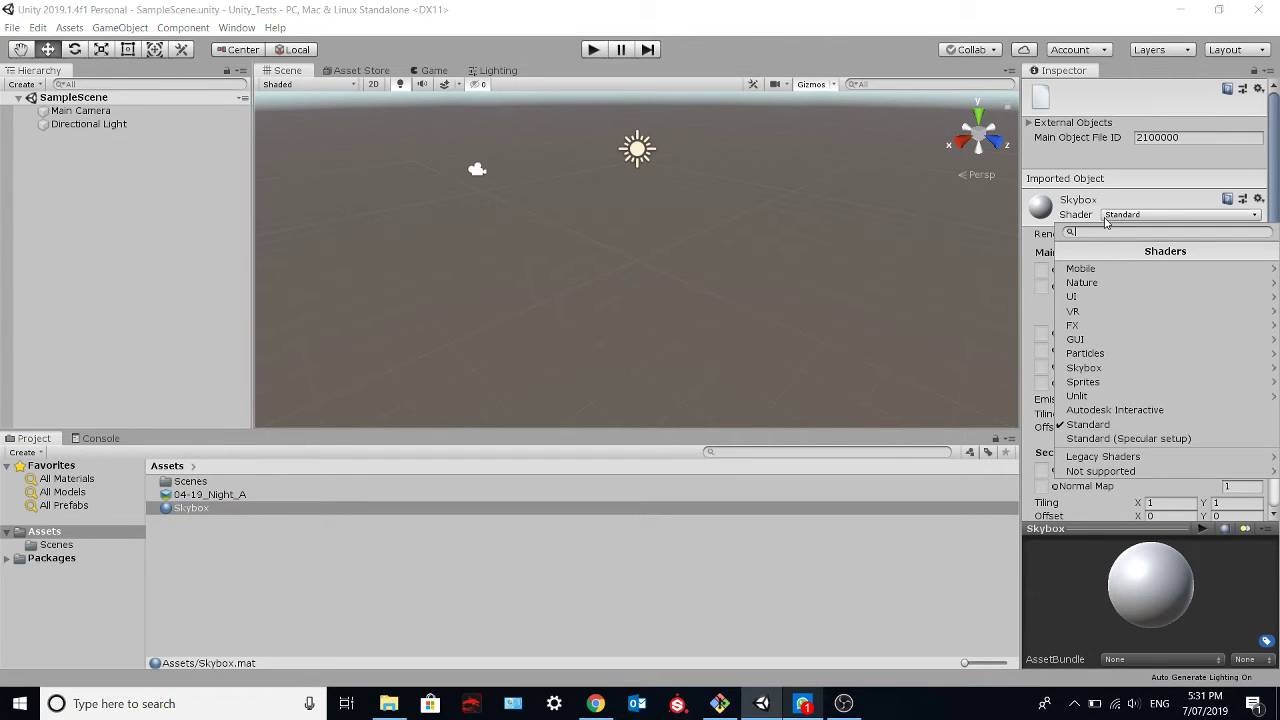
click(1110, 368)
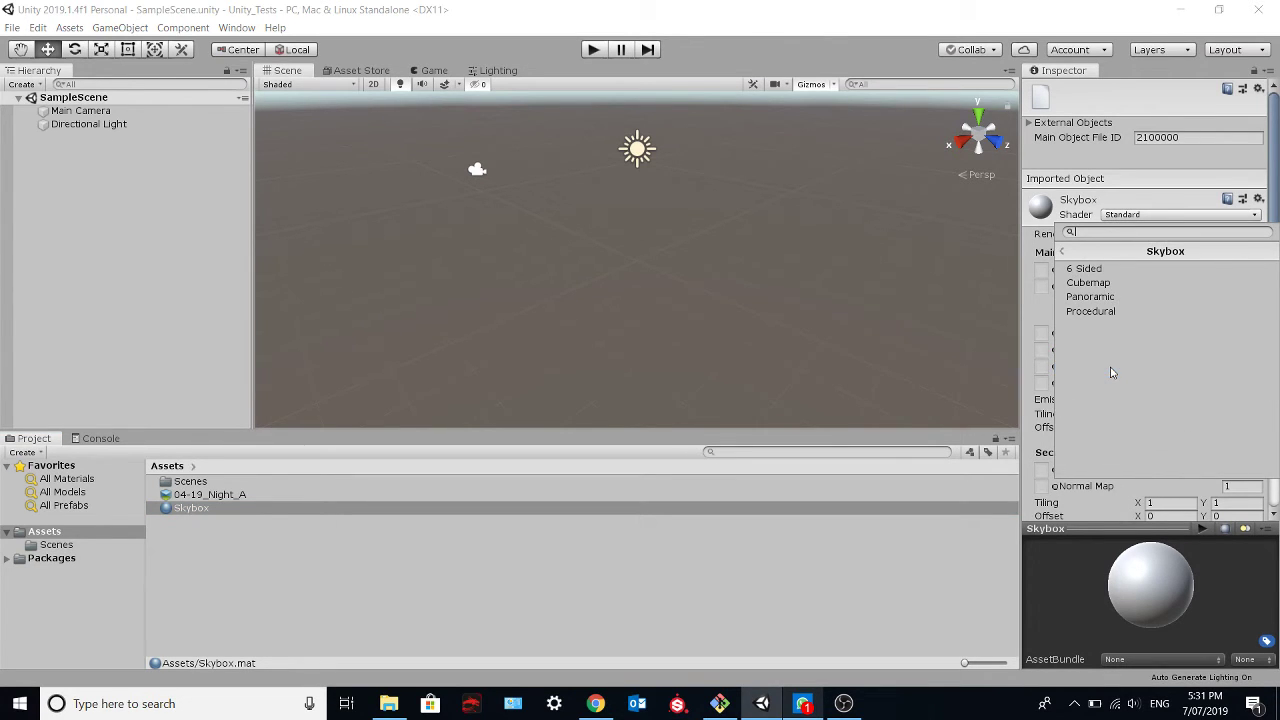
click(1108, 284)
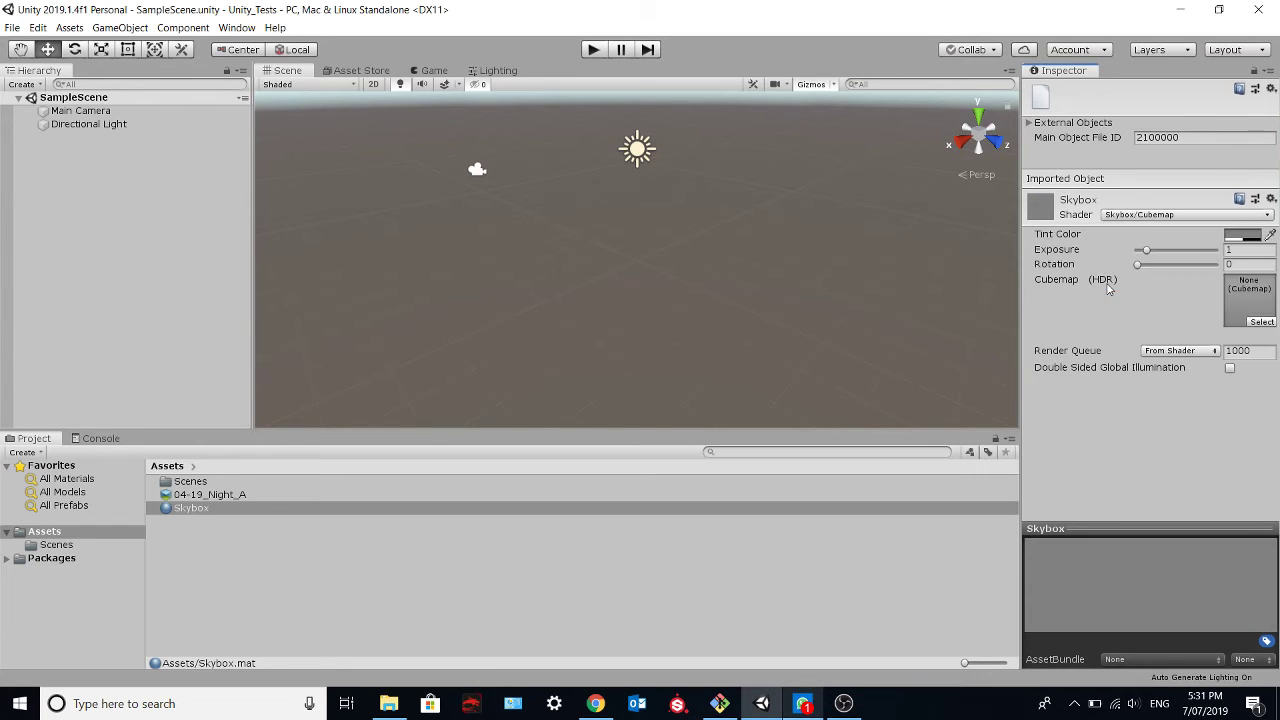
click(207, 498)
drag(207, 500, 1256, 304)
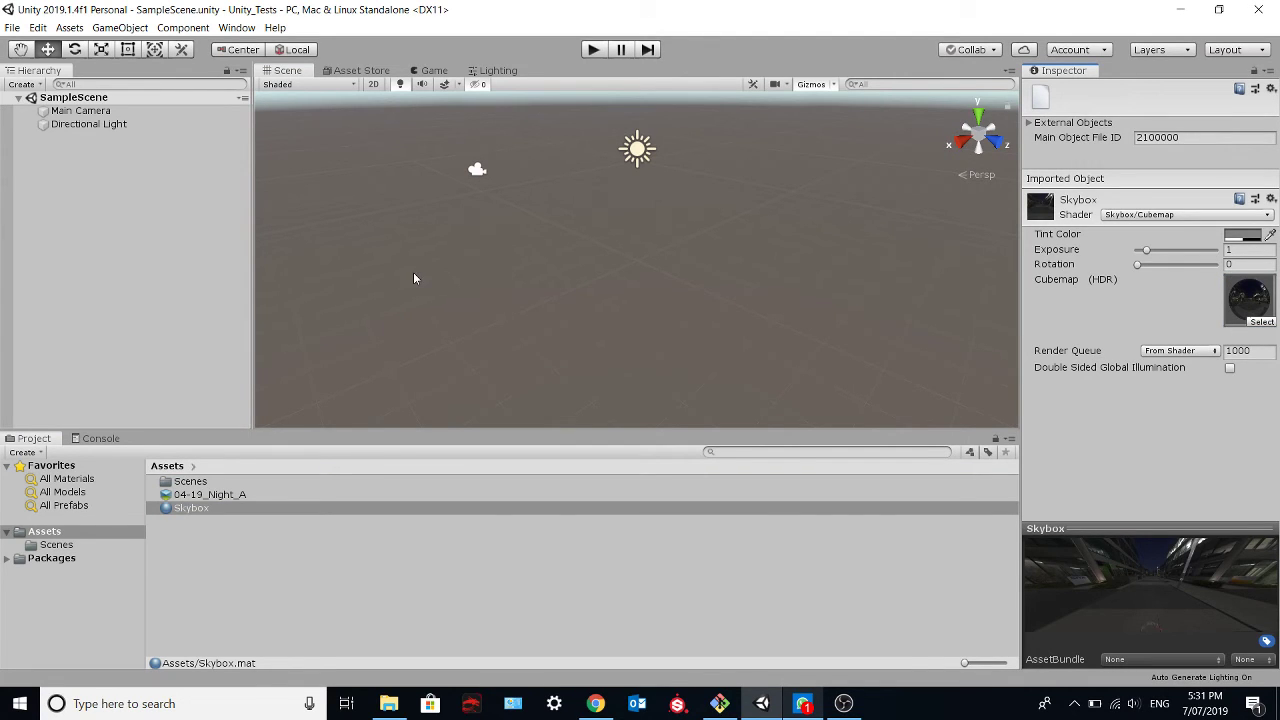
Step: Assign the Skybox material as the scene's skybox in the lighting settings and check it in the Scene and Game views
middle_drag(477, 223, 478, 295)
click(238, 28)
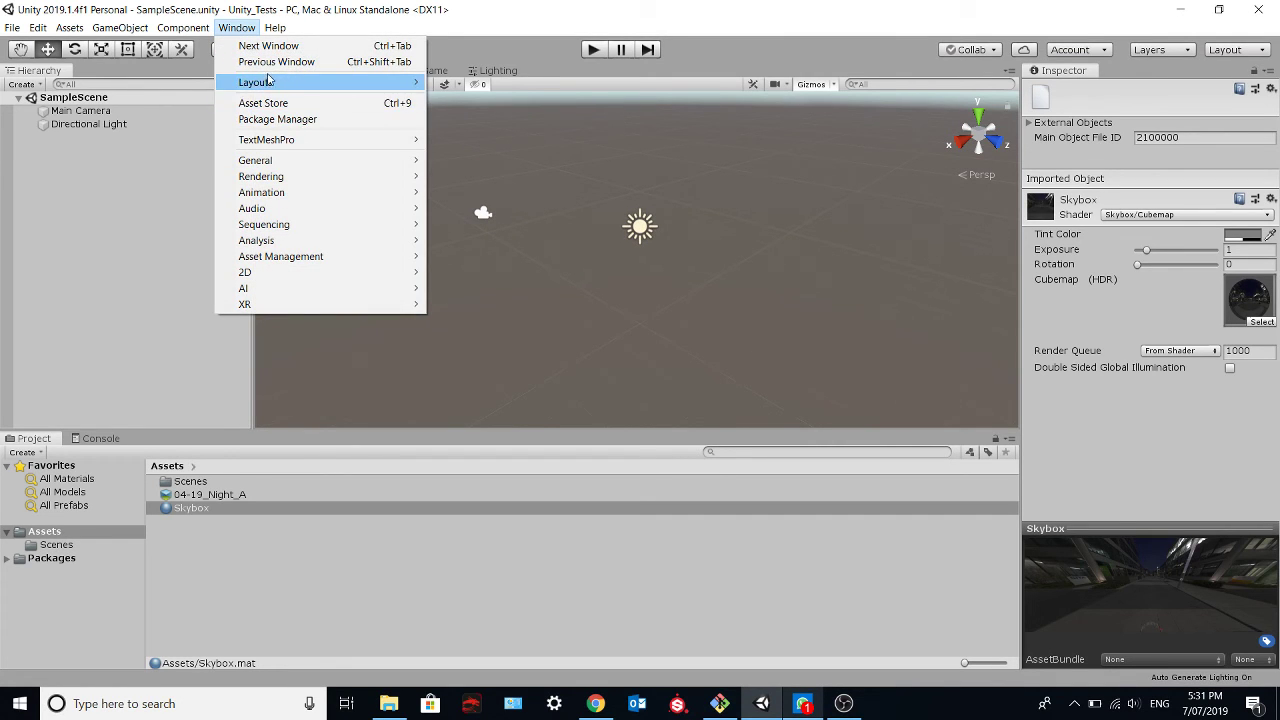
mouse_move(274, 180)
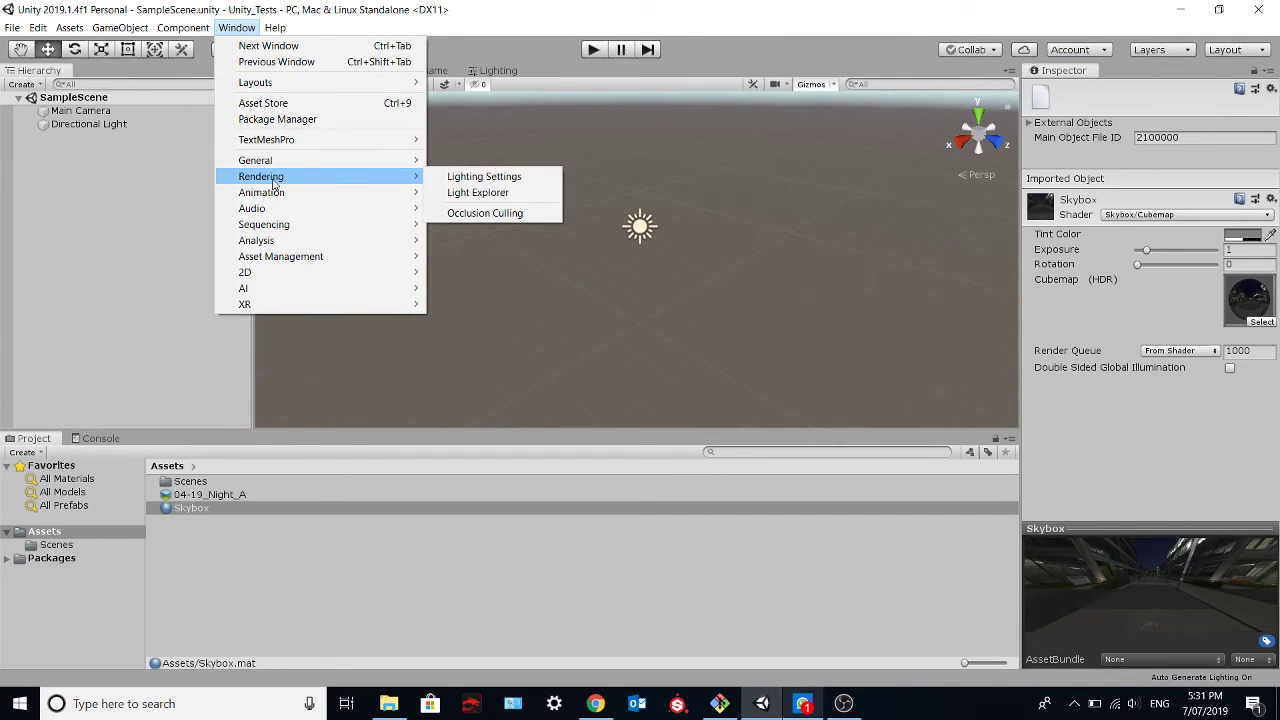
click(470, 178)
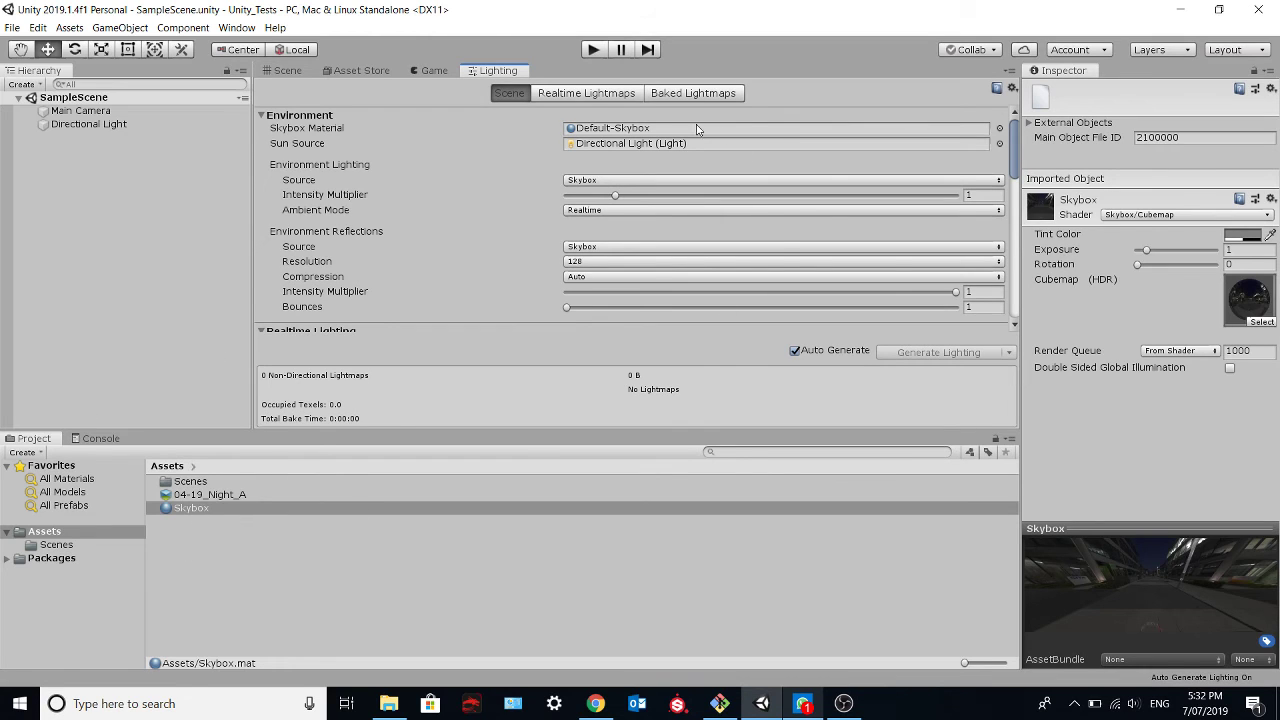
drag(199, 511, 634, 134)
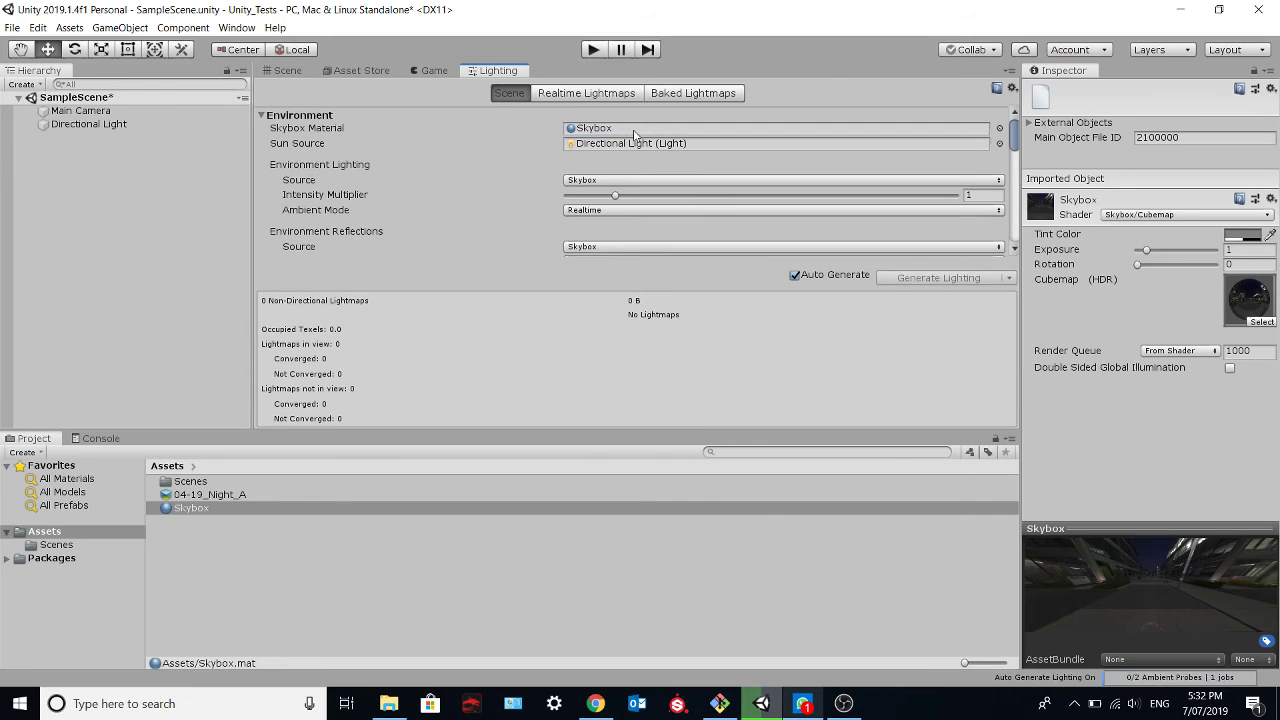
click(280, 72)
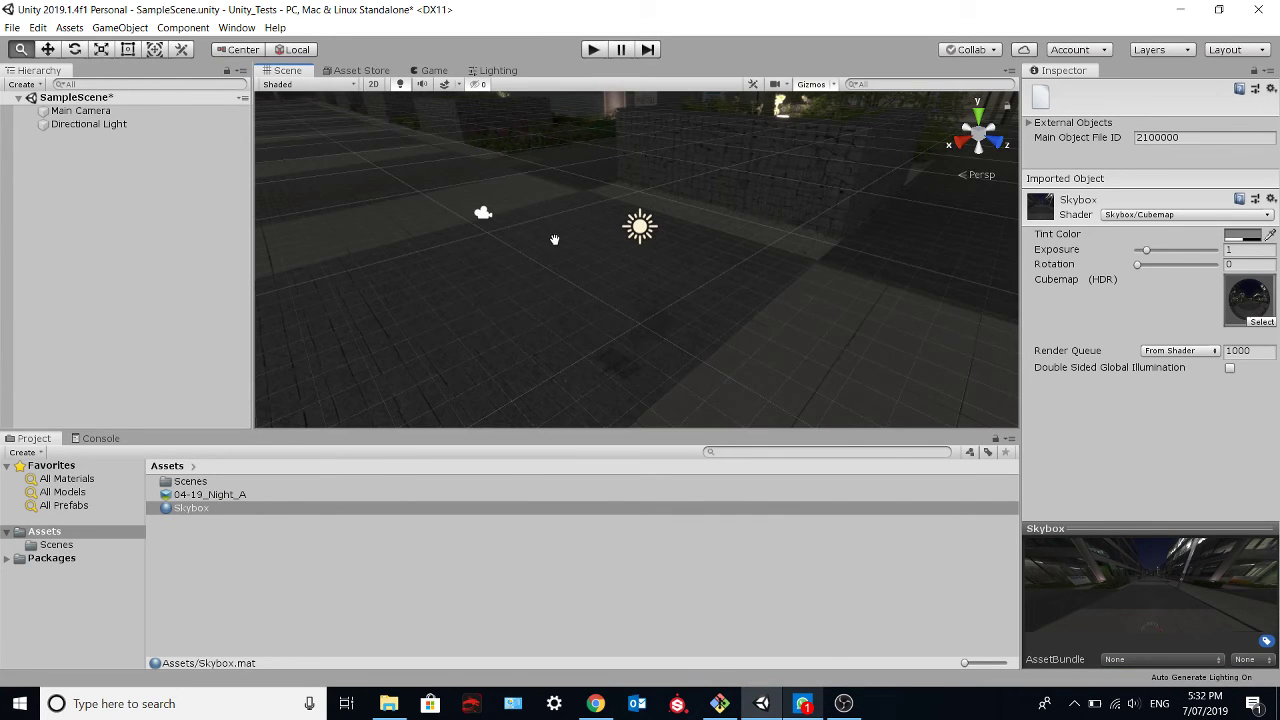
alt+drag(554, 240, 1279, 155)
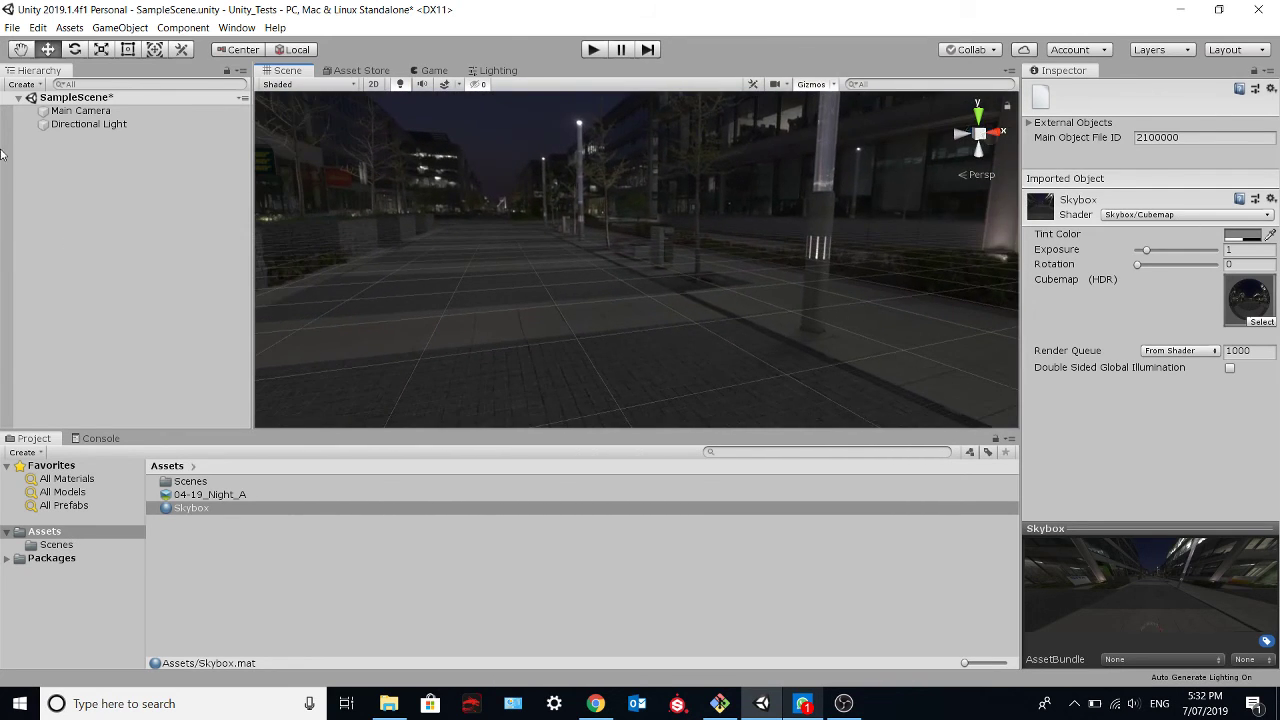
click(434, 70)
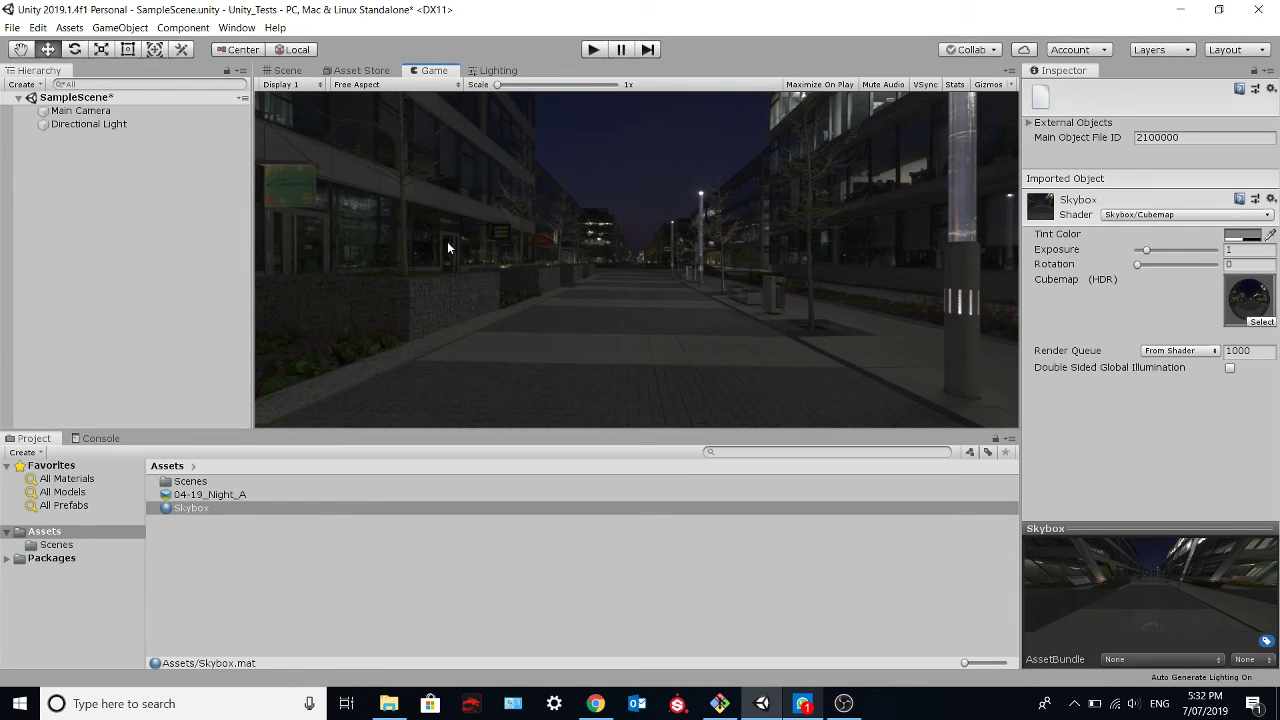
Step: Add a sphere to the scene and move it along the X axis to about 6.11, checking it in the Game view
click(288, 70)
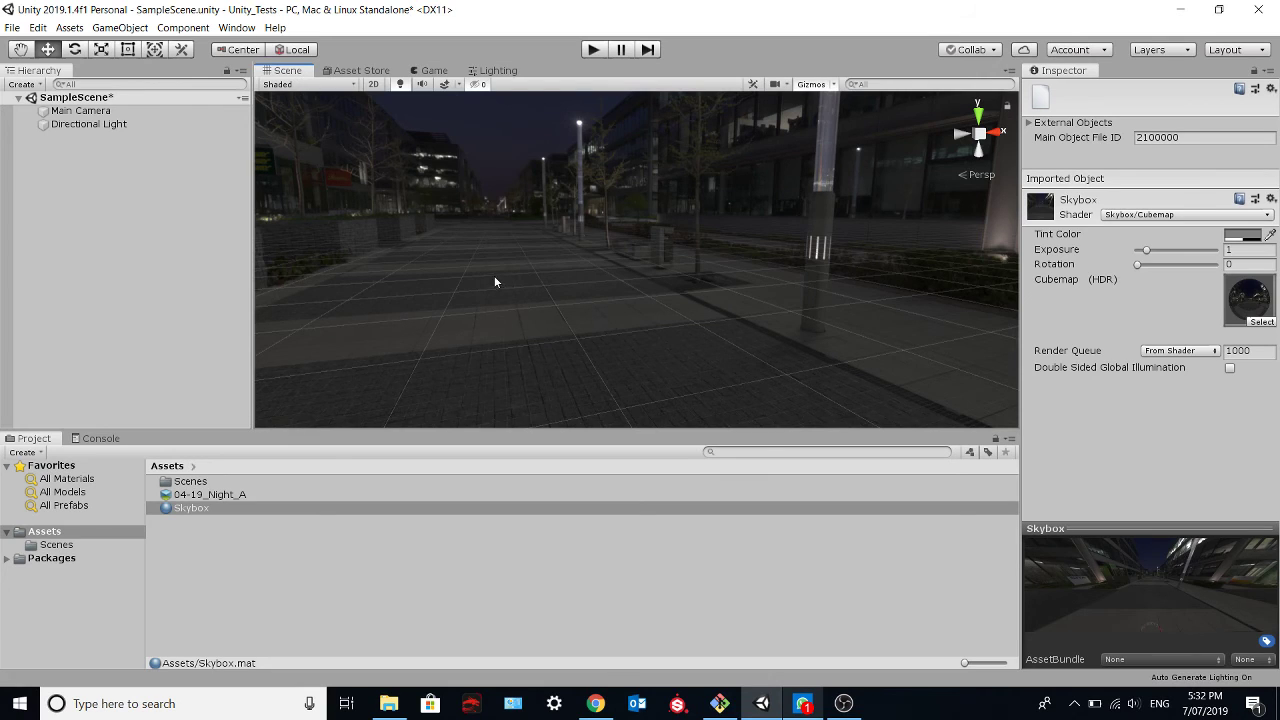
right_click(178, 255)
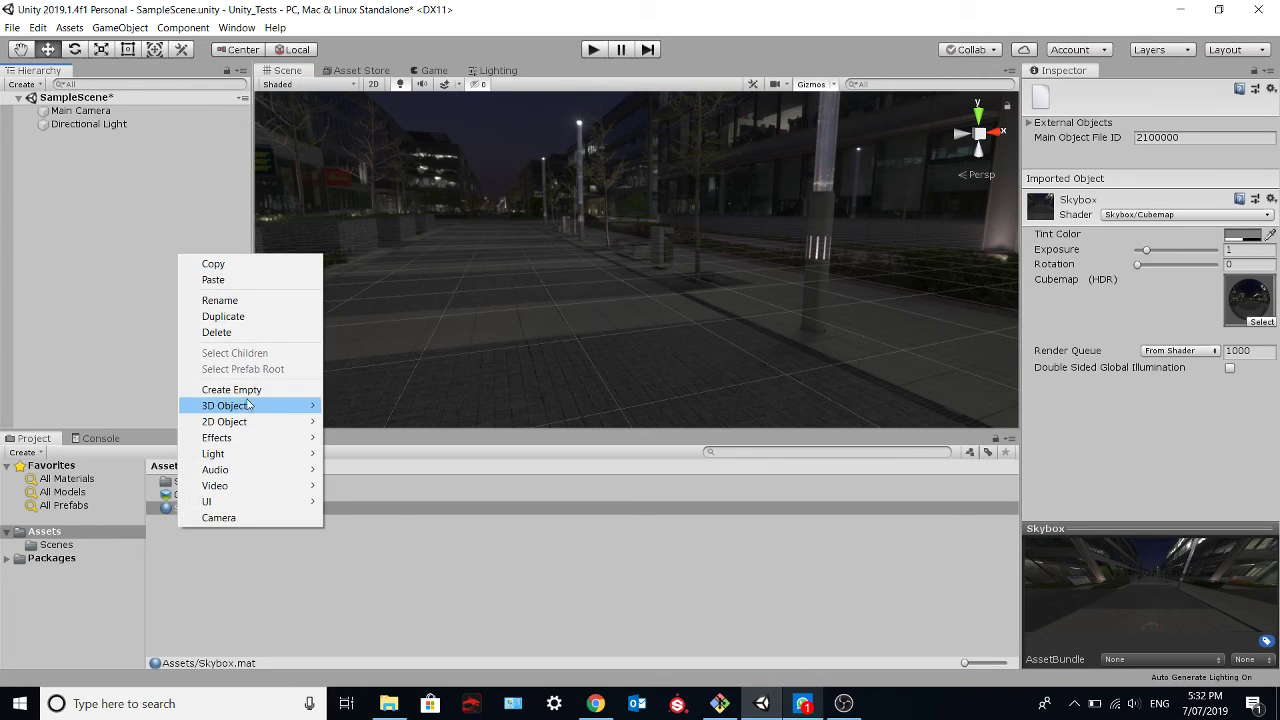
click(363, 411)
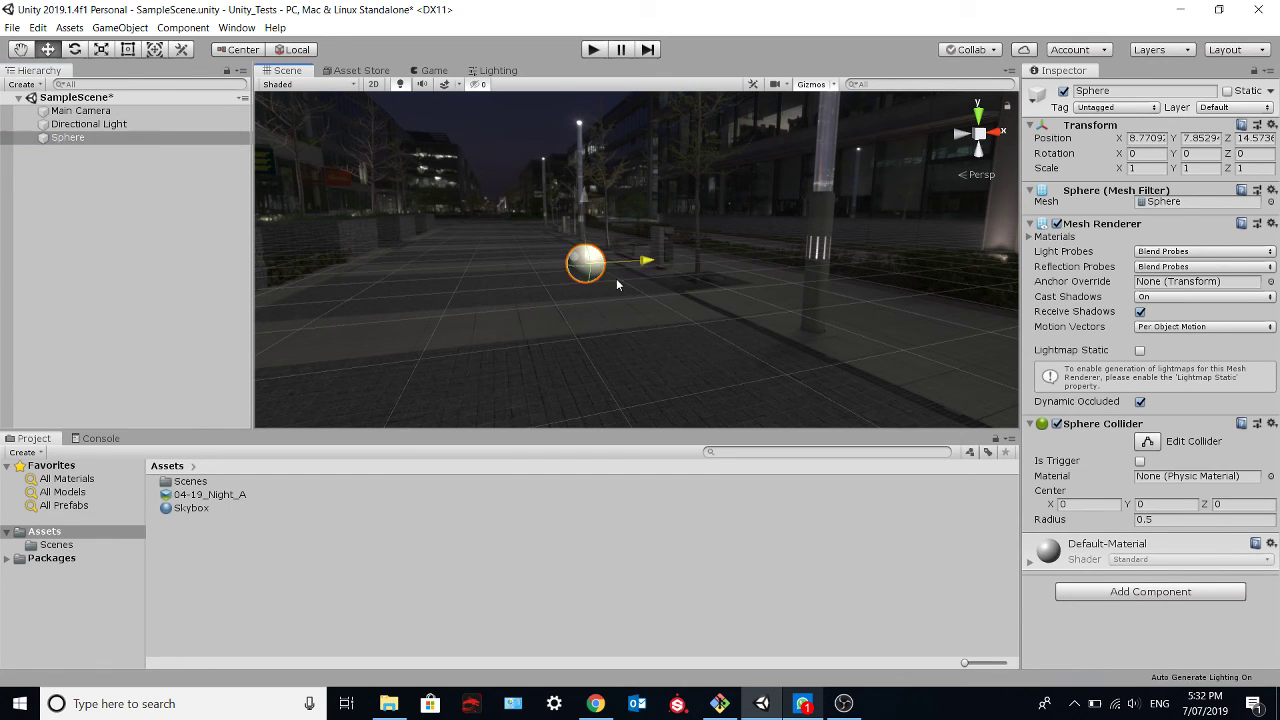
drag(616, 285, 574, 285)
click(430, 71)
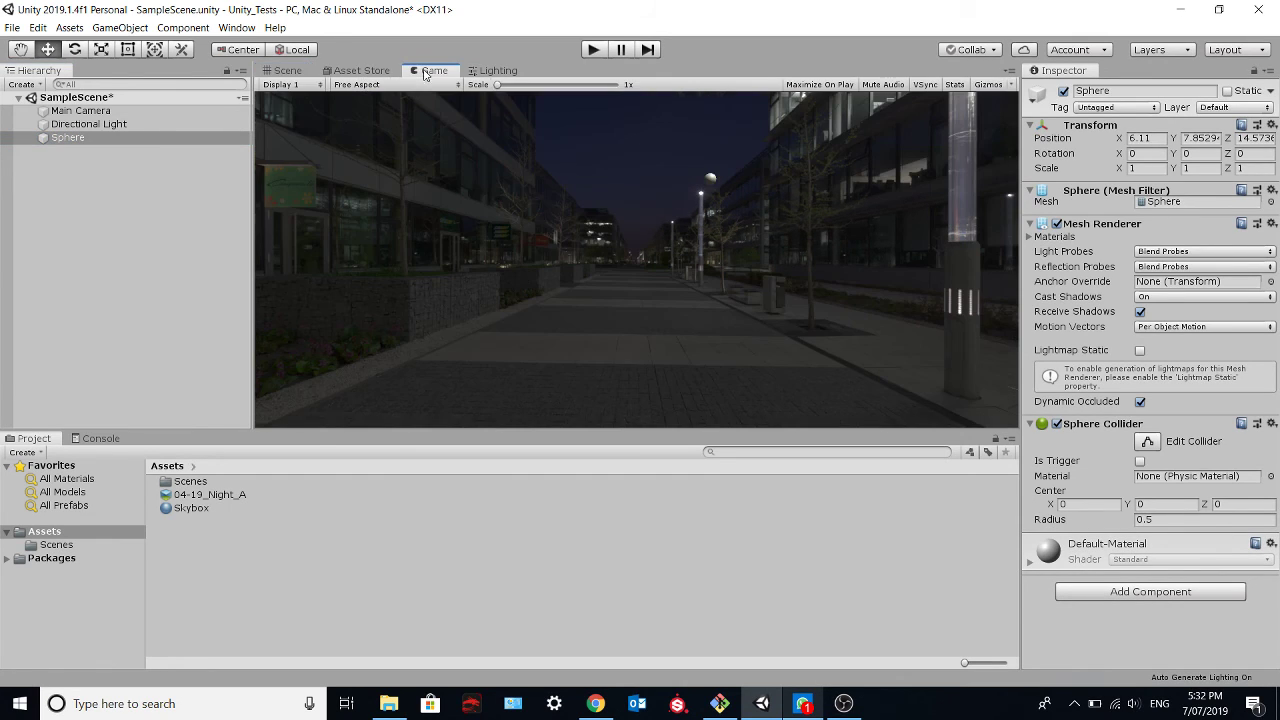
Step: Move the Main Camera along its X axis toward the sphere in the Scene view
click(288, 71)
click(68, 111)
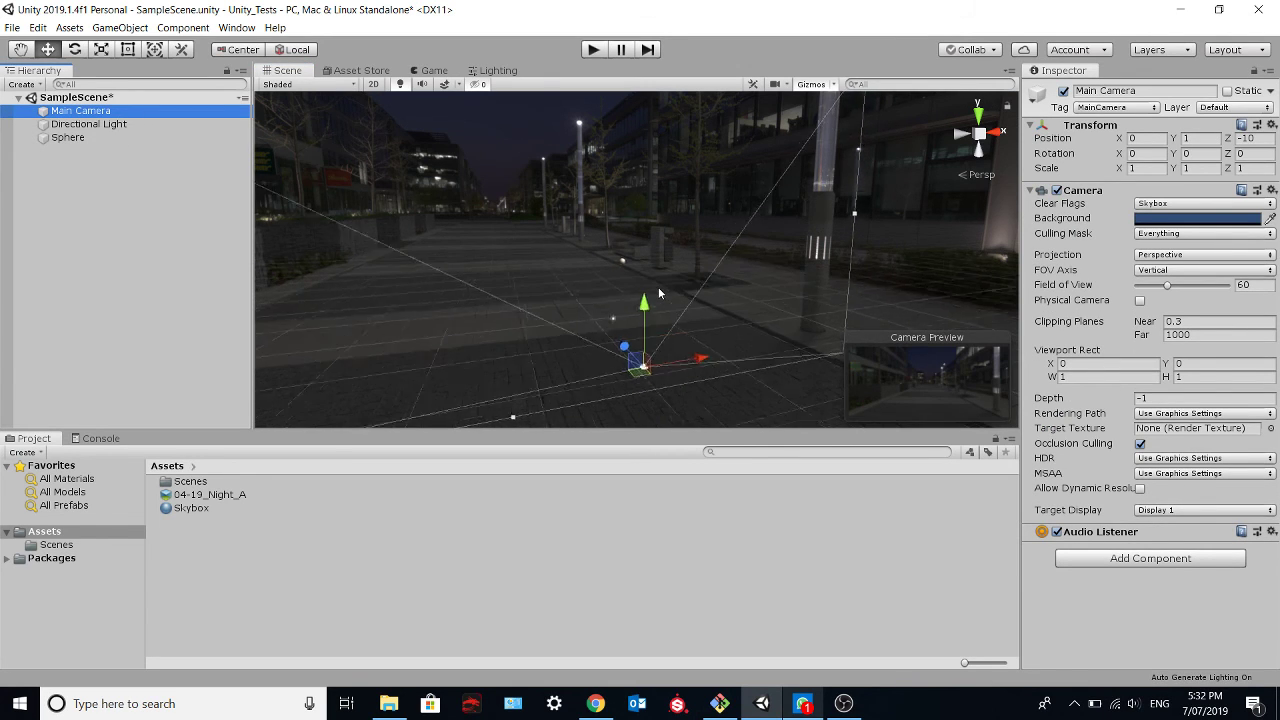
middle_drag(658, 293, 718, 398)
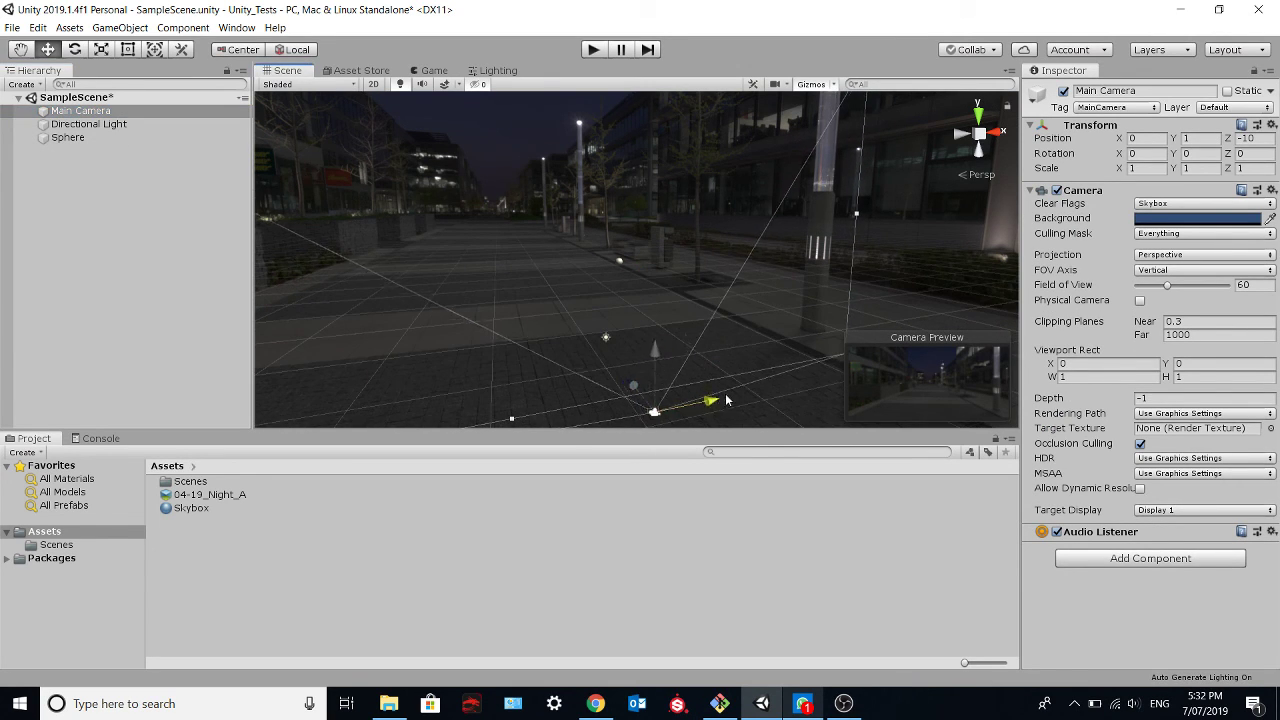
Step: Scale the sphere to 5 on X, Y and Z and check it in the Game view
click(68, 137)
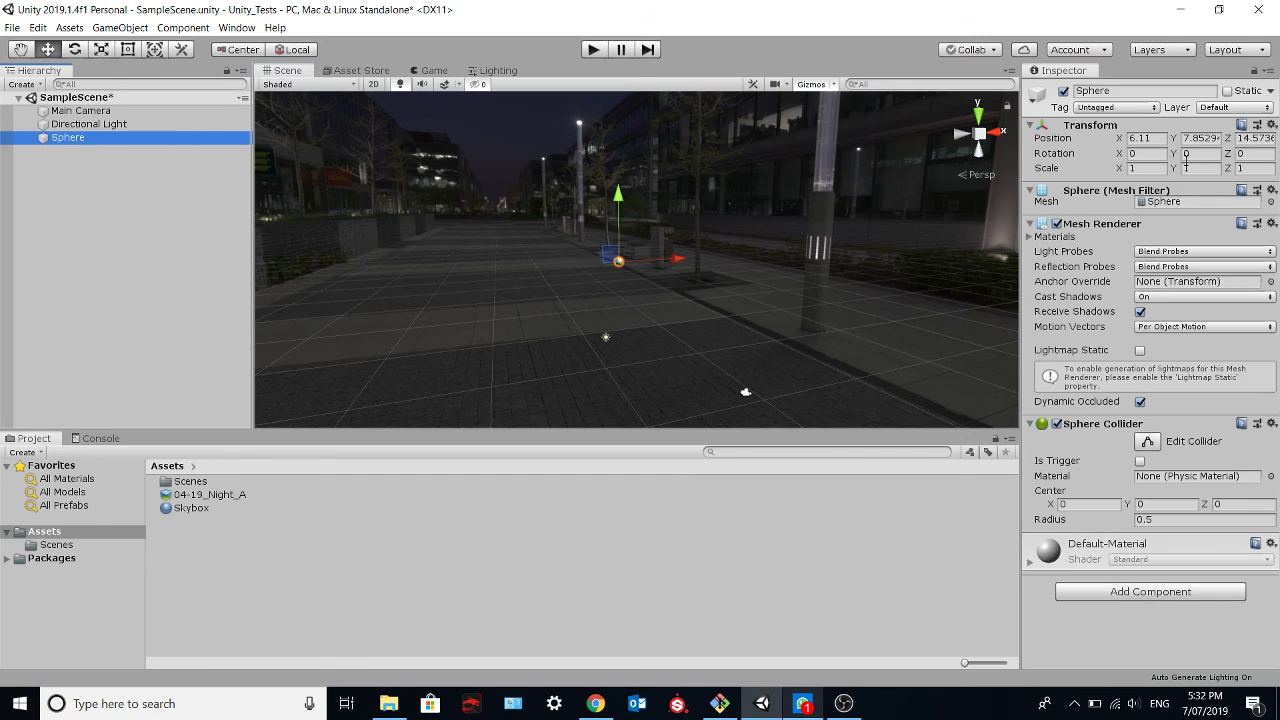
click(1148, 168)
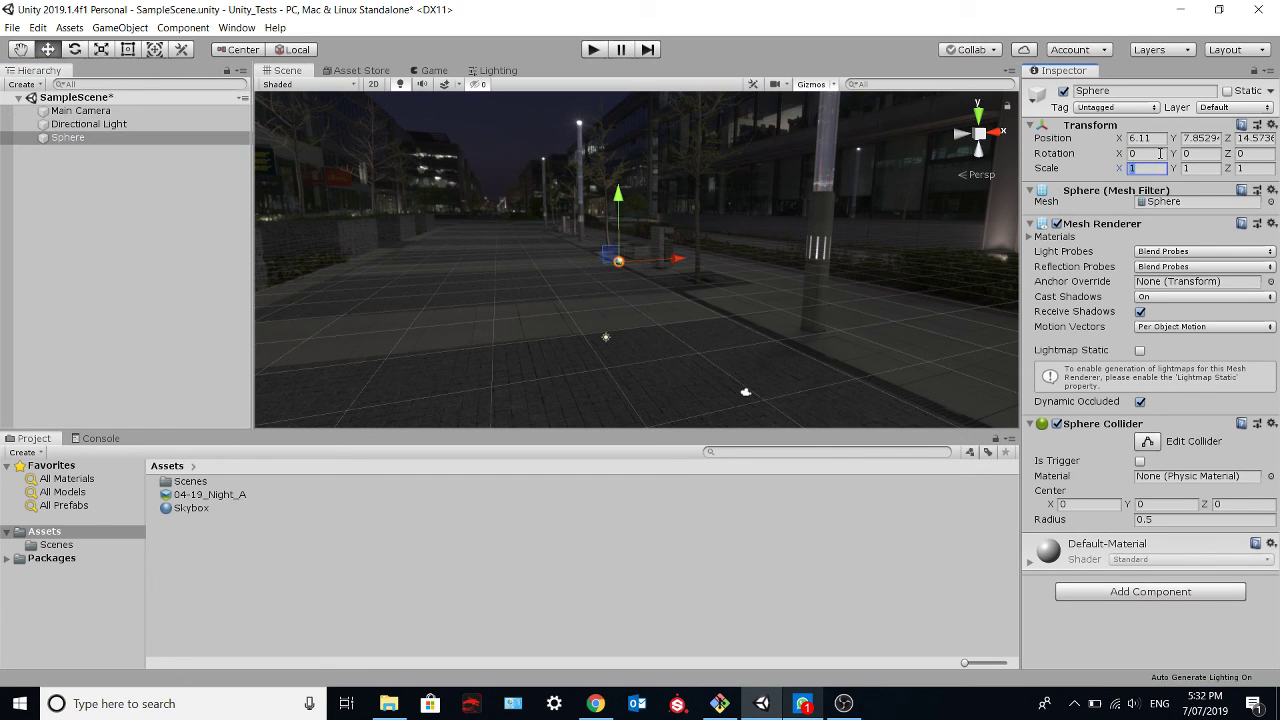
text(5)
key(Tab)
text(5)
key(Tab)
text(5)
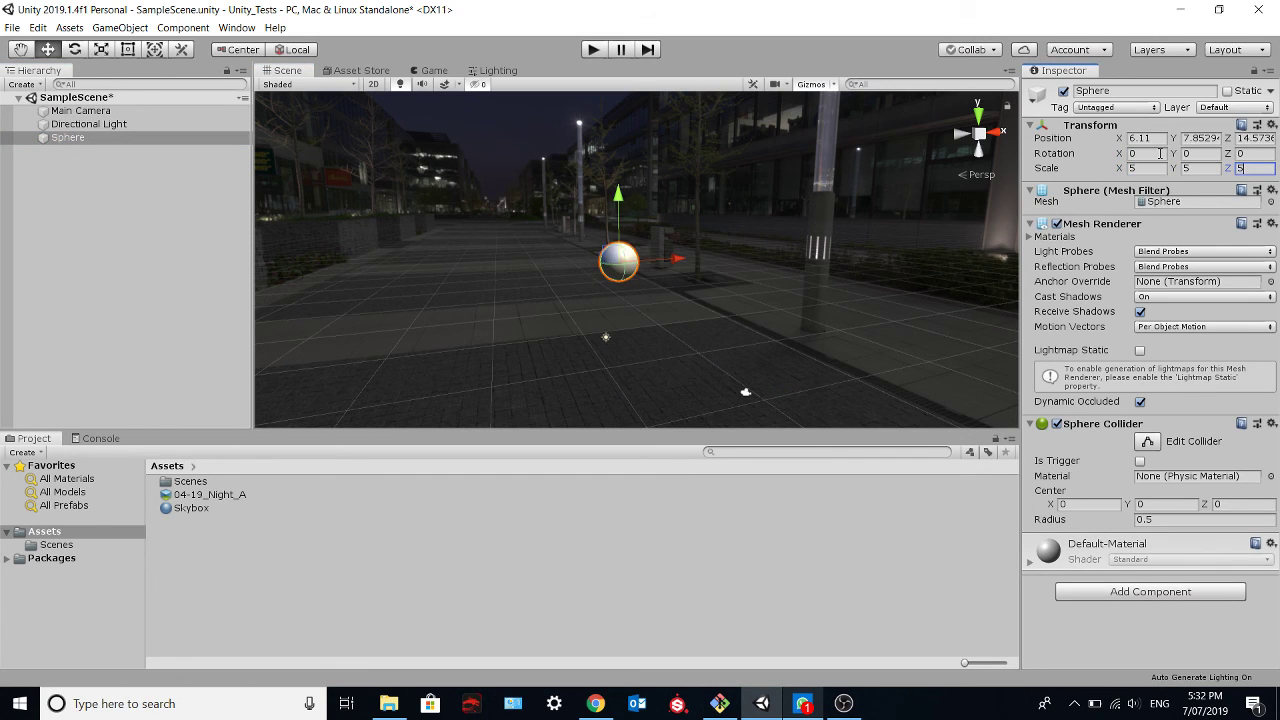
click(437, 70)
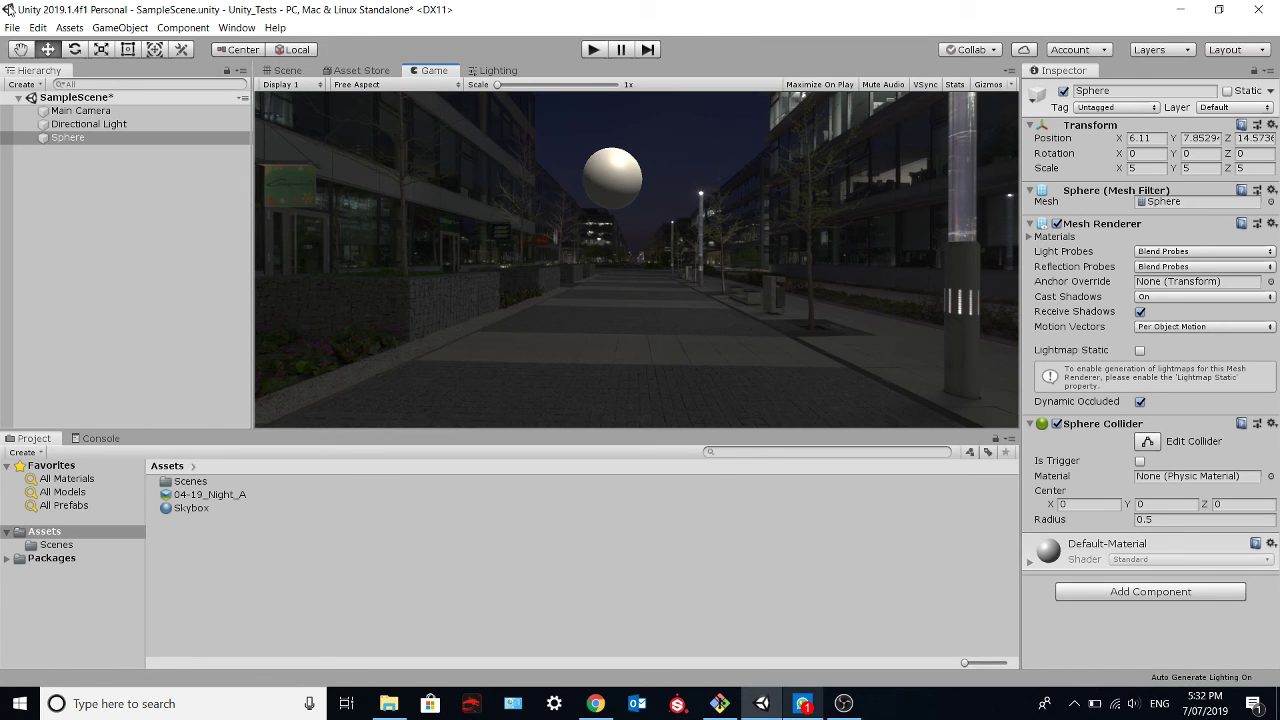
Step: Bring up the commands for saving and building the scene and project
click(12, 27)
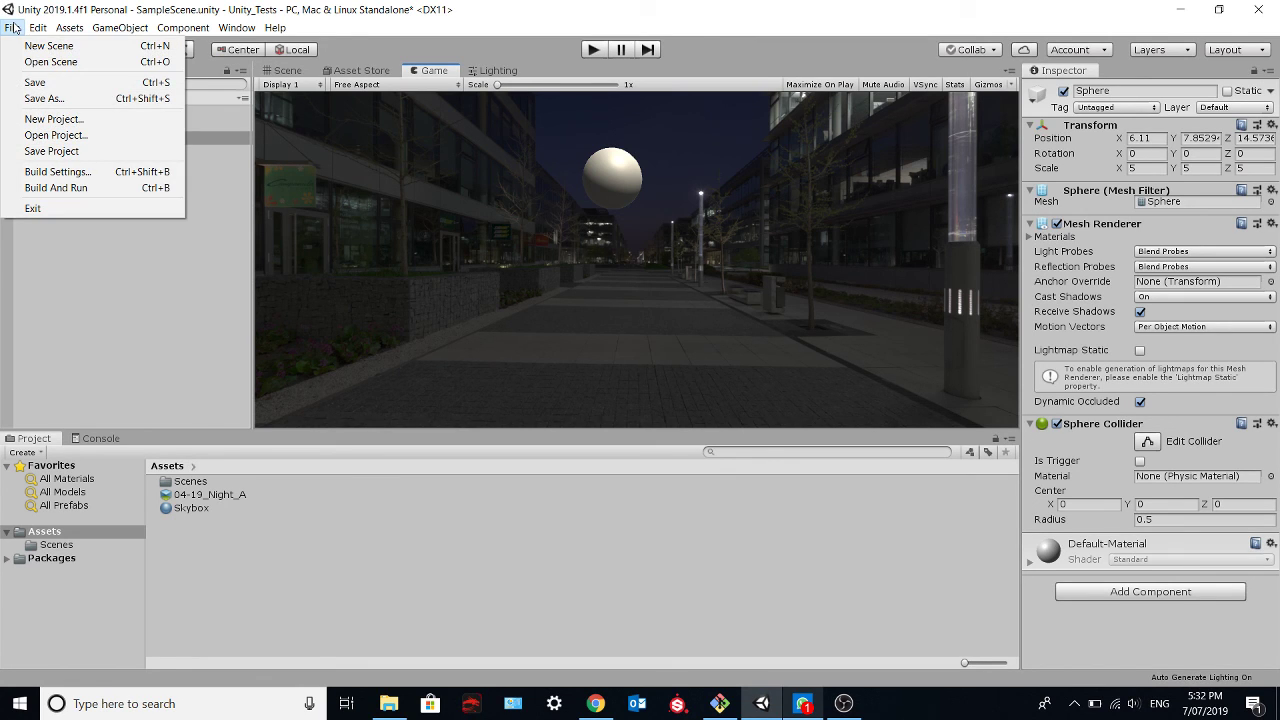